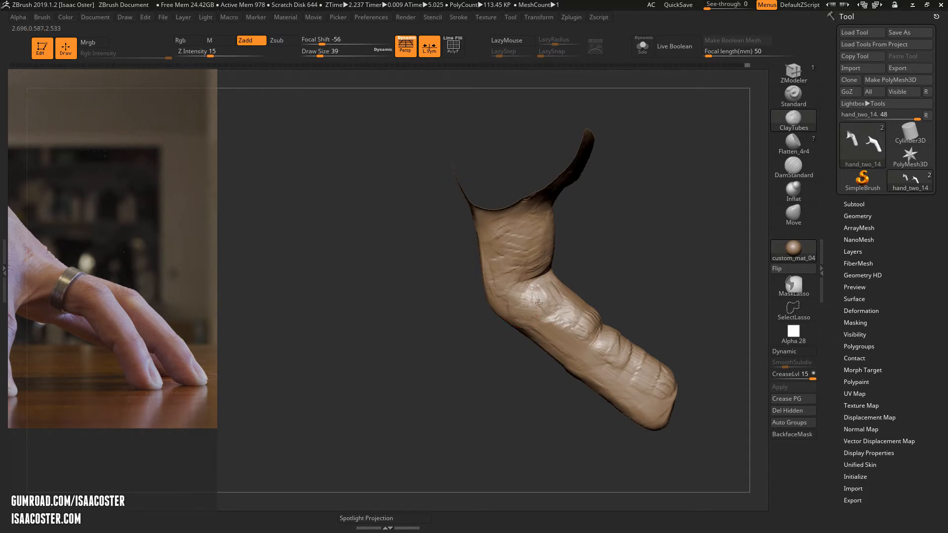
- Build up the sides of the finger's base and middle segments around the bent knuckle with ClayTubes strokes
mouse_move(634, 238)
mouse_down()
mouse_move(624, 242)
mouse_move(658, 245)
mouse_up()
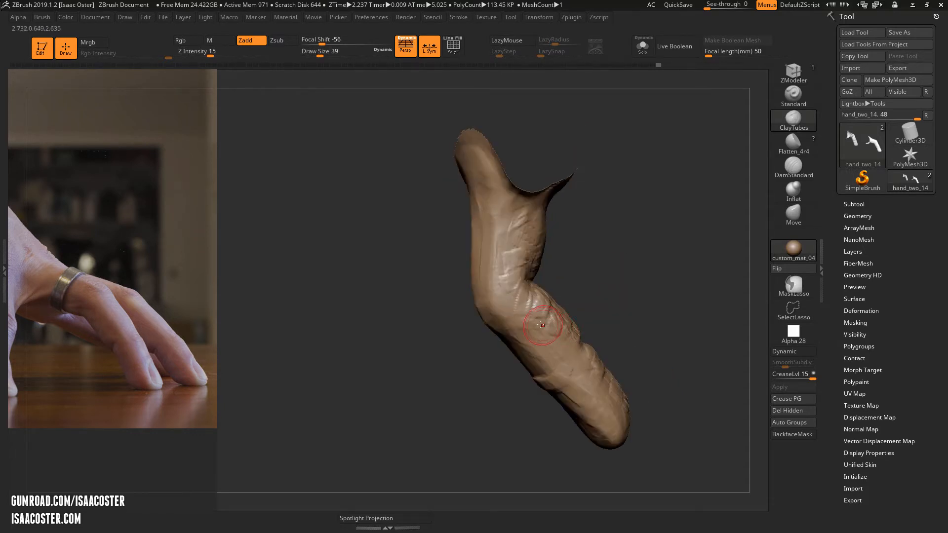
drag(545, 323, 564, 336)
drag(624, 322, 620, 279)
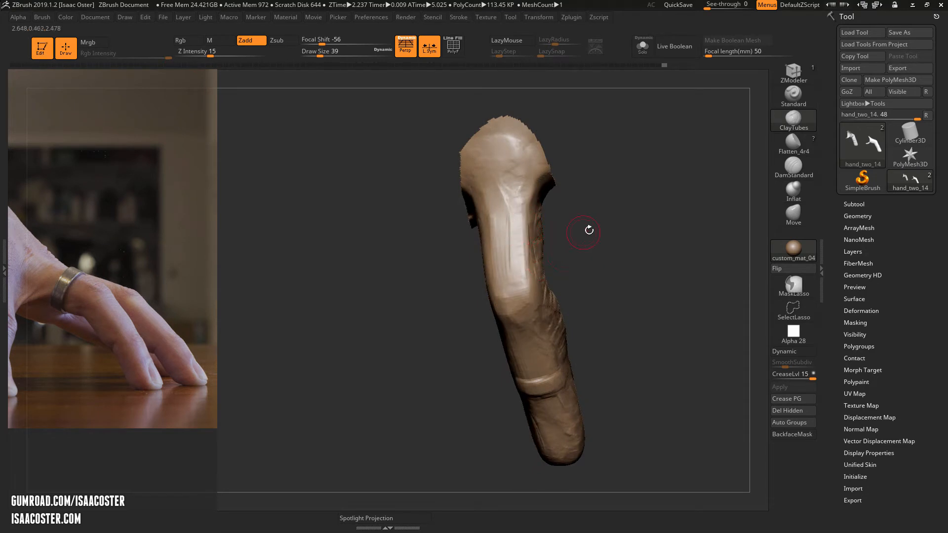
drag(587, 229, 518, 217)
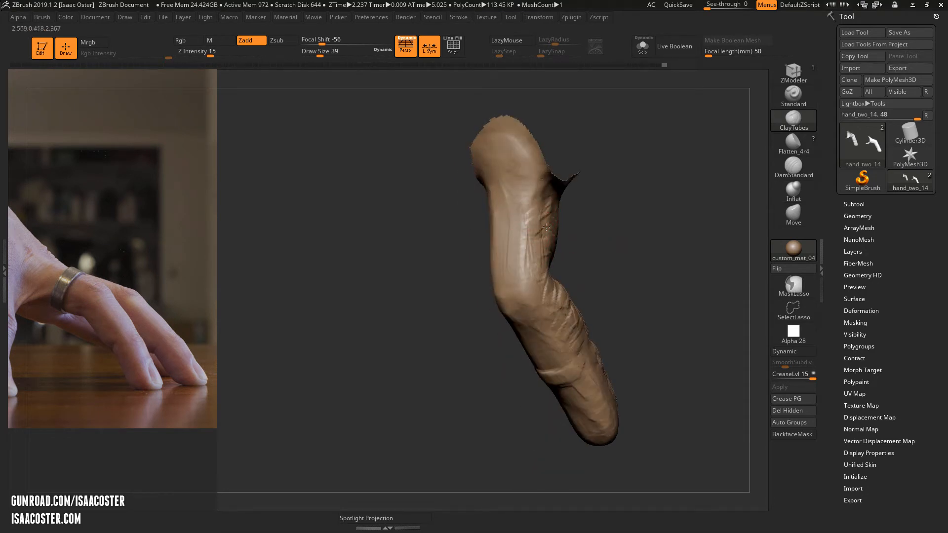
drag(587, 251, 532, 199)
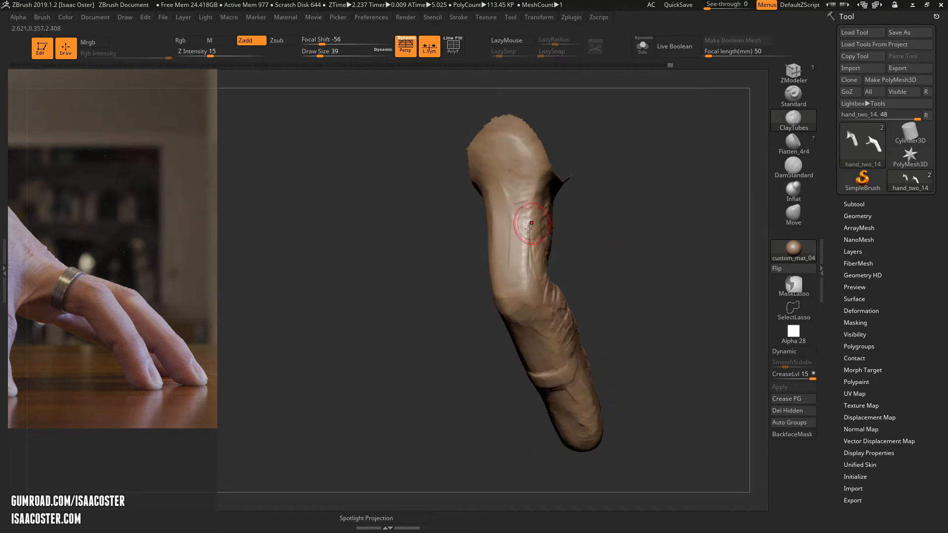
drag(568, 264, 623, 279)
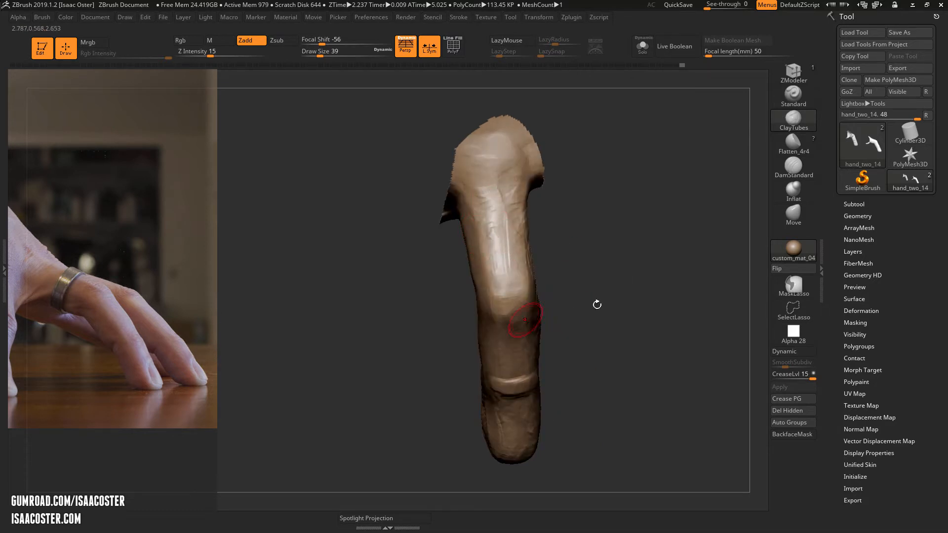
- Add ClayTubes volume to the side of the middle segment, just below the inside of the knuckle bend
mouse_move(597, 302)
mouse_down()
mouse_move(514, 260)
mouse_move(584, 253)
mouse_up()
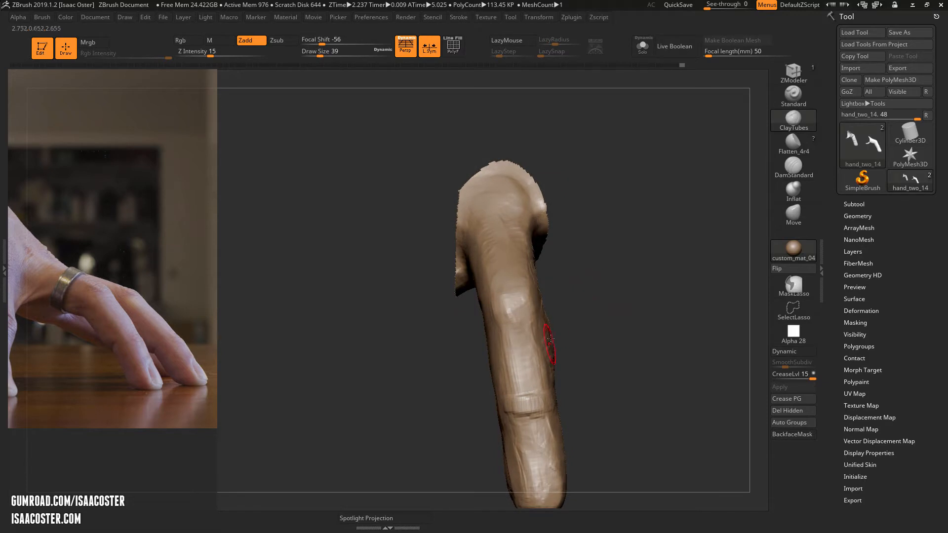
drag(598, 361, 498, 331)
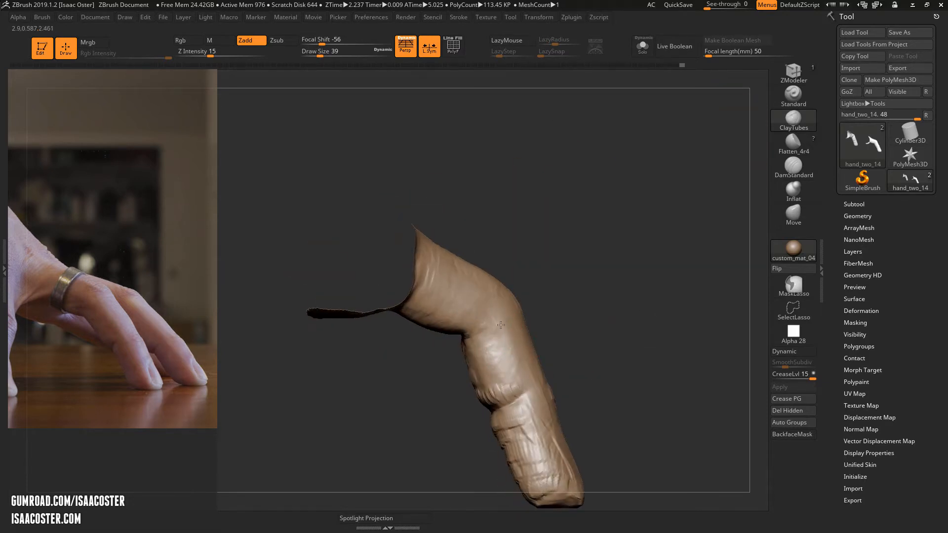
right_drag(506, 326, 512, 337)
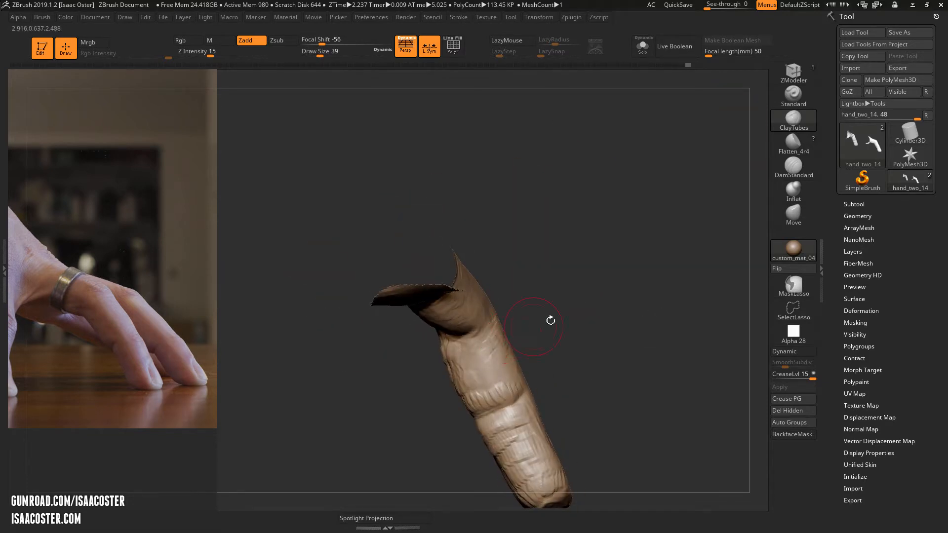
drag(551, 320, 509, 325)
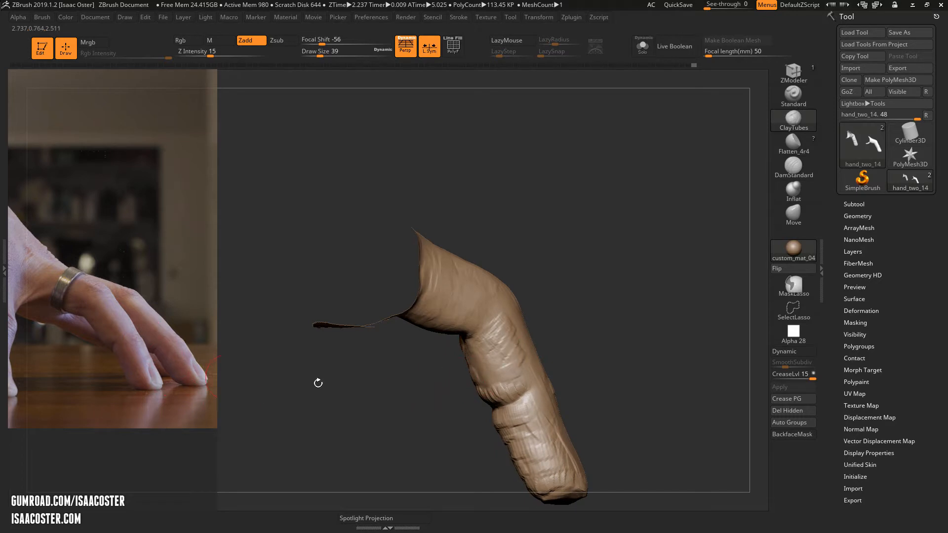
drag(317, 383, 154, 321)
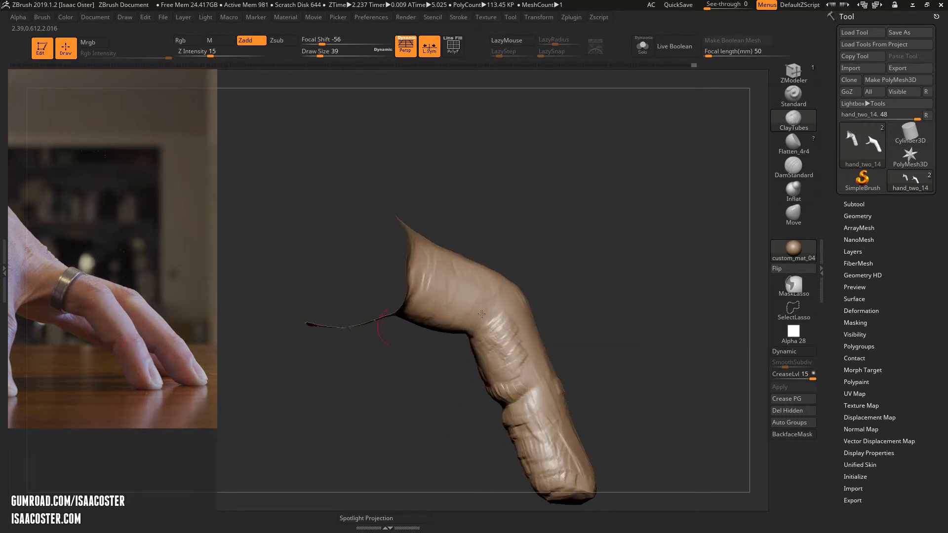
mouse_move(481, 314)
mouse_down()
mouse_move(516, 319)
mouse_move(510, 334)
mouse_move(509, 318)
mouse_up()
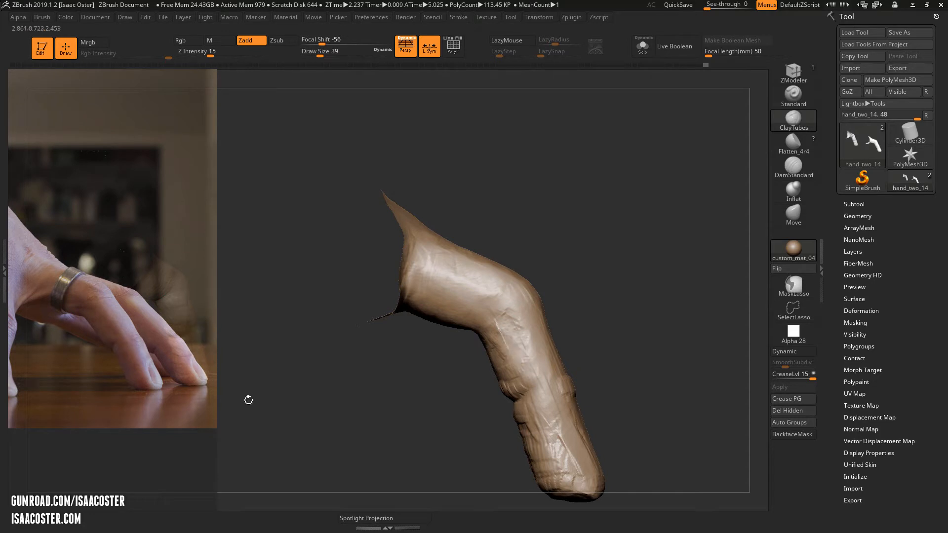
- Carve a lengthwise groove along the side of the middle segment with the DamStandard brush
click(806, 172)
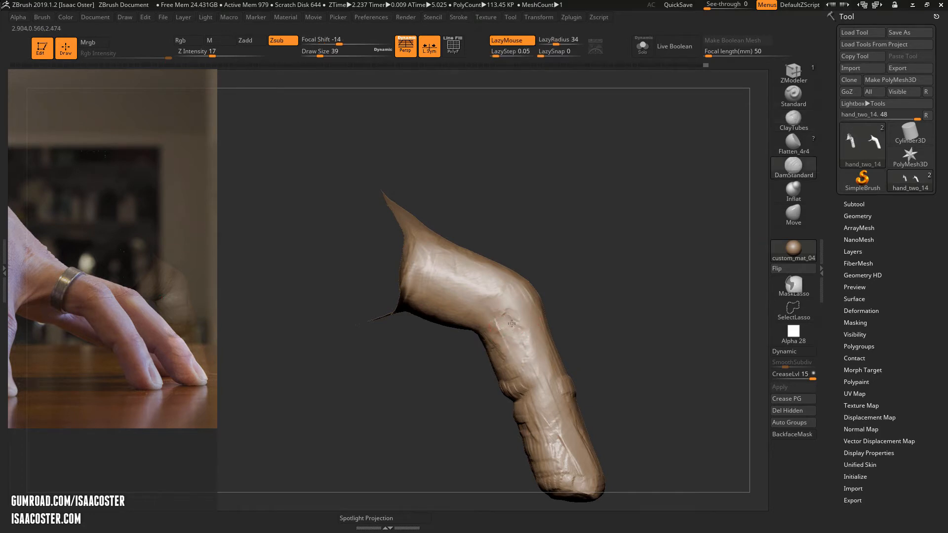
drag(525, 352, 527, 363)
drag(505, 319, 526, 362)
mouse_move(580, 333)
mouse_down()
mouse_move(542, 305)
mouse_move(573, 314)
mouse_up()
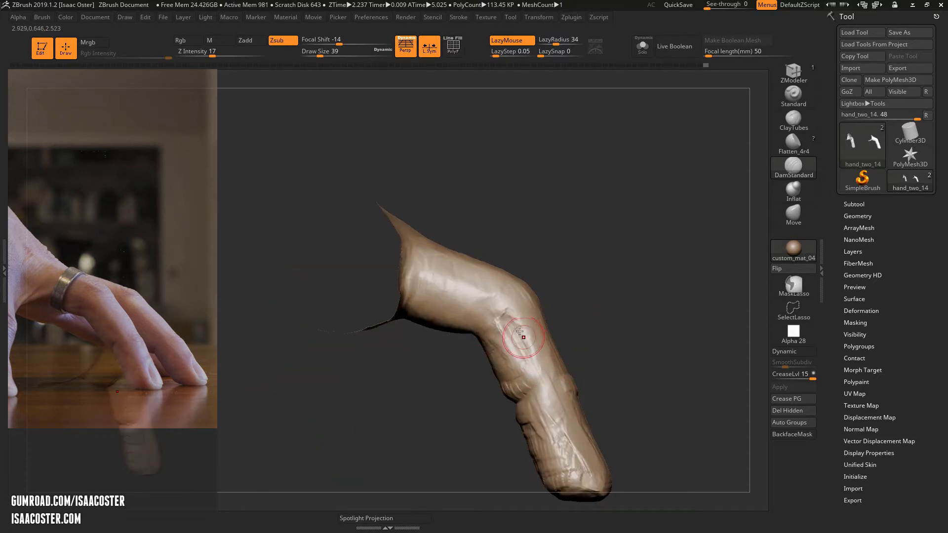
drag(538, 371, 513, 321)
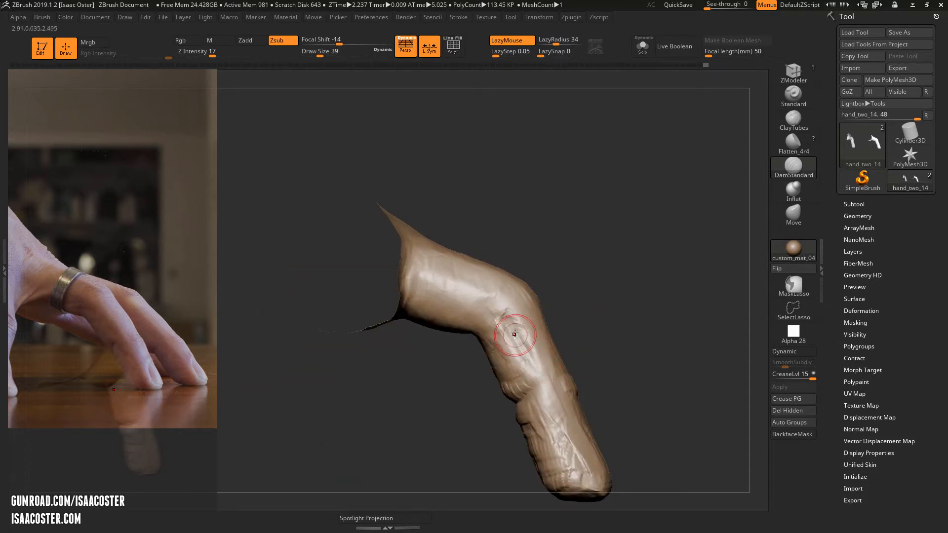
drag(577, 301, 592, 293)
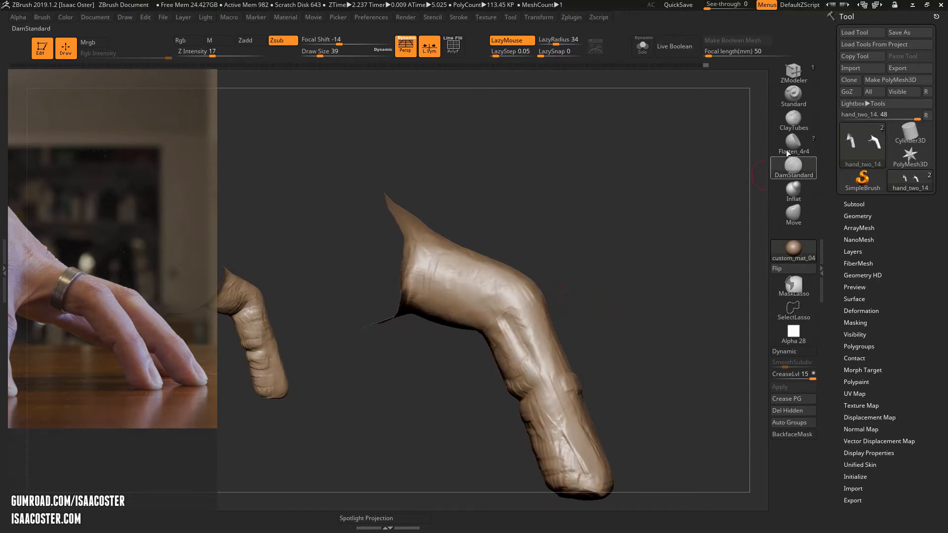
- Flatten the lumpy side and underside of the middle segment with the Flatten_4r4 brush
click(782, 128)
drag(740, 222, 493, 264)
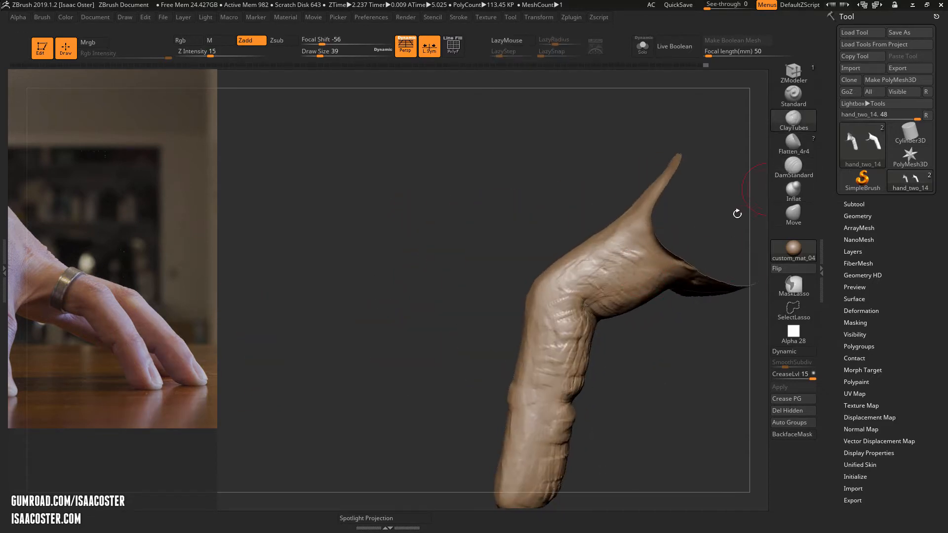
click(785, 146)
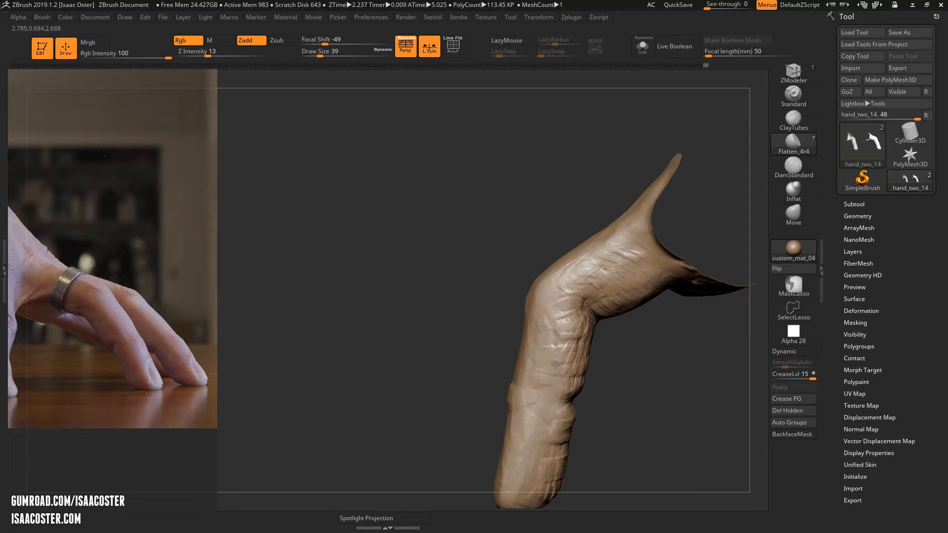
drag(608, 364, 592, 370)
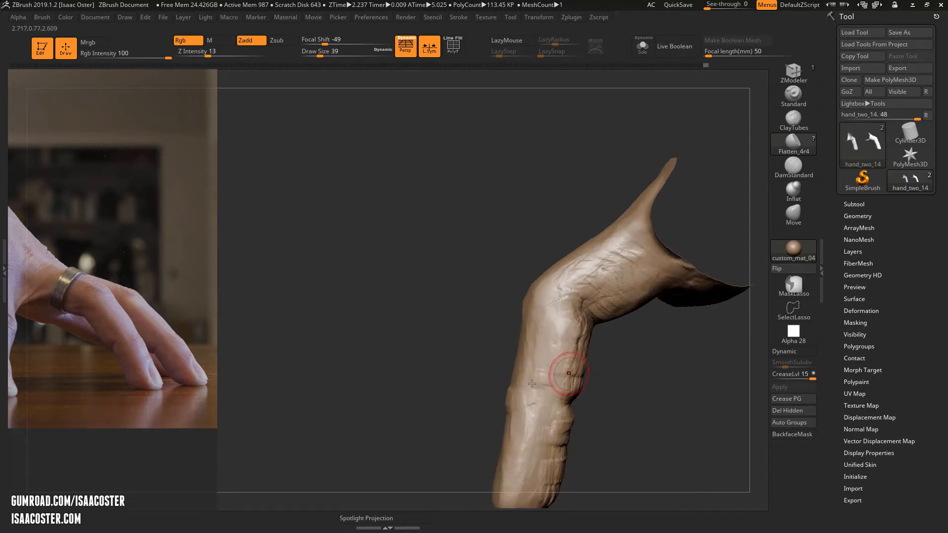
right_drag(551, 343, 560, 382)
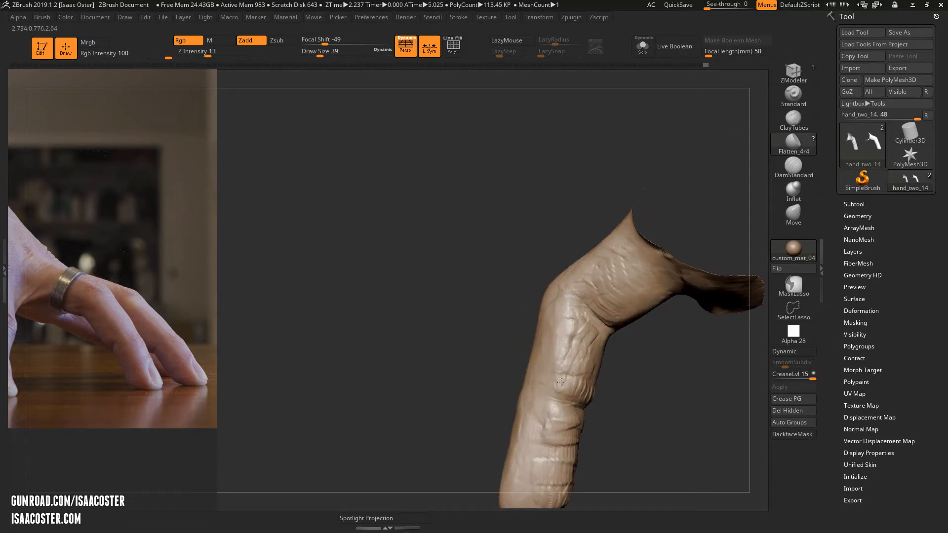
mouse_move(564, 364)
mouse_down()
mouse_move(553, 336)
mouse_move(568, 313)
mouse_move(560, 332)
mouse_move(585, 329)
mouse_move(589, 338)
mouse_up()
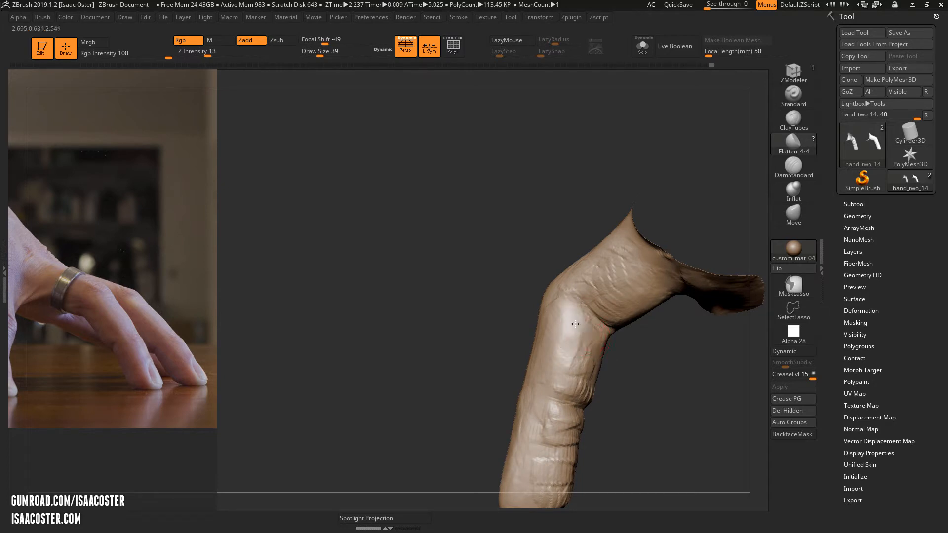
right_drag(628, 412, 557, 391)
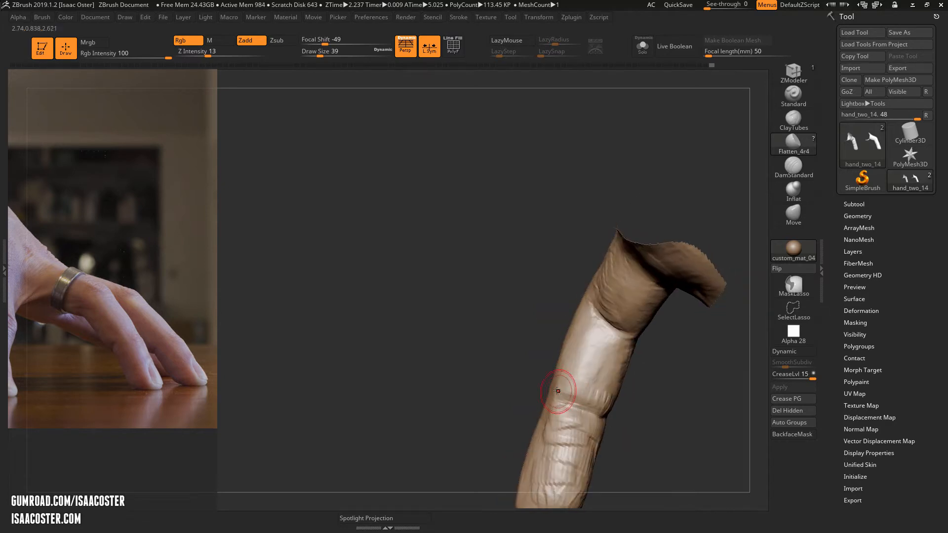
- Flatten the grooved side of the middle segment into a clean plane up to the knuckle bend
right_drag(598, 363, 614, 368)
mouse_move(665, 410)
mouse_down()
mouse_move(623, 402)
mouse_move(617, 412)
mouse_up()
drag(653, 380, 637, 402)
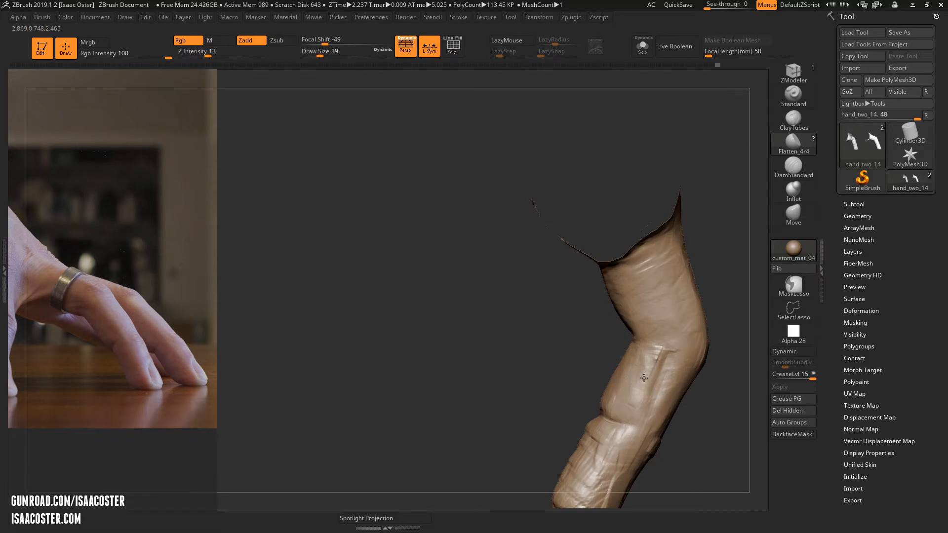
mouse_move(647, 367)
mouse_down()
mouse_move(656, 356)
mouse_move(674, 368)
mouse_move(670, 351)
mouse_up()
mouse_move(635, 384)
right_down()
mouse_move(556, 380)
mouse_move(639, 390)
right_up()
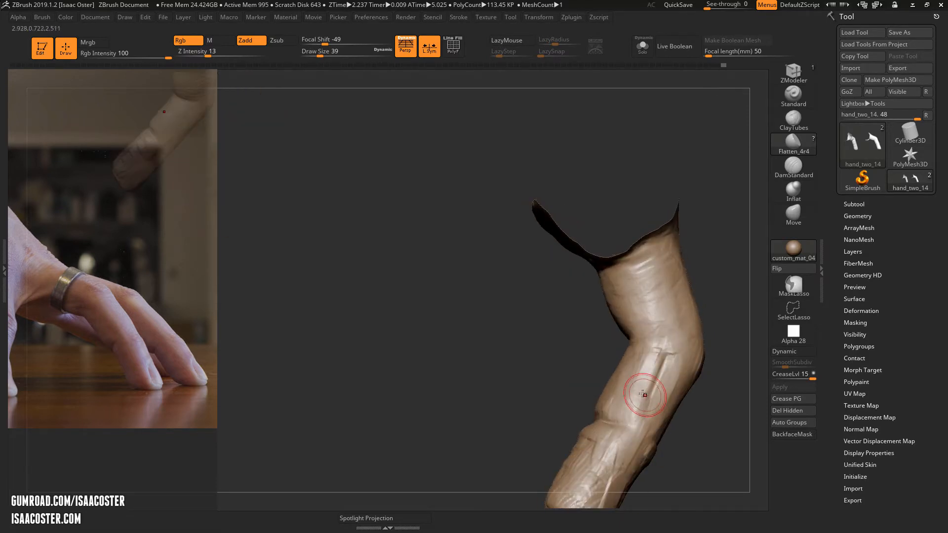
mouse_move(643, 393)
mouse_down()
mouse_move(668, 343)
mouse_move(653, 354)
mouse_move(660, 349)
mouse_up()
mouse_move(630, 413)
mouse_down()
mouse_move(660, 342)
mouse_move(673, 345)
mouse_up()
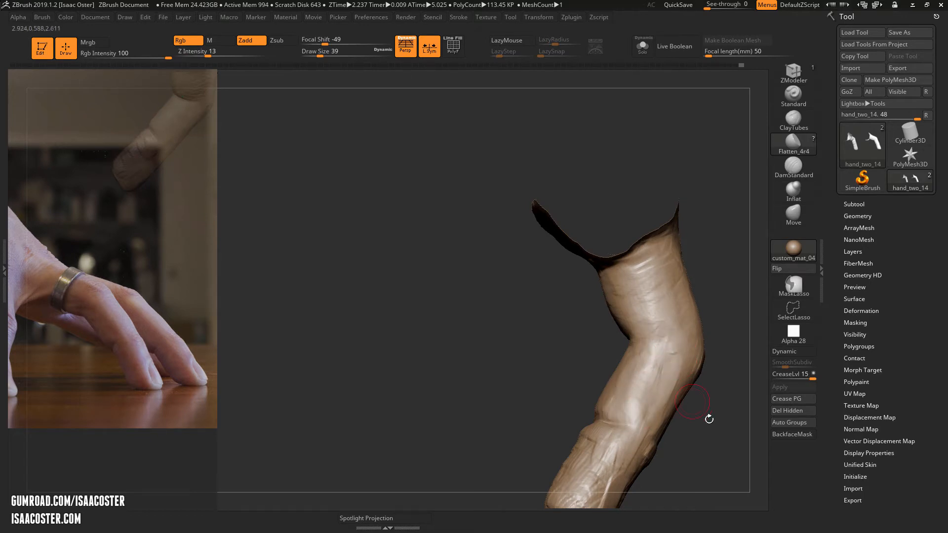
- Flatten the rough side of the fingertip segment and its transition into the middle segment
right_drag(706, 417, 655, 404)
drag(655, 403, 670, 401)
right_drag(670, 402, 682, 370)
alt+right_drag(679, 431, 637, 384)
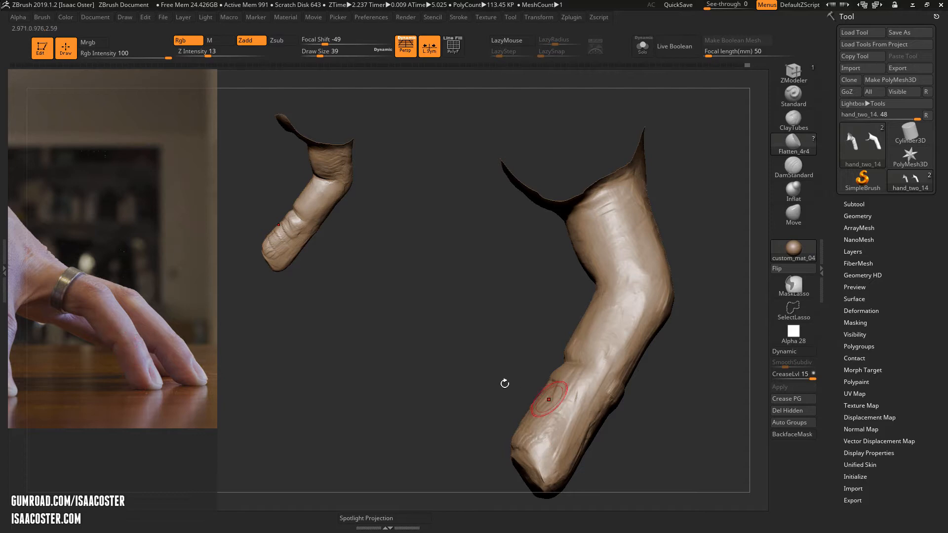
right_drag(504, 383, 543, 446)
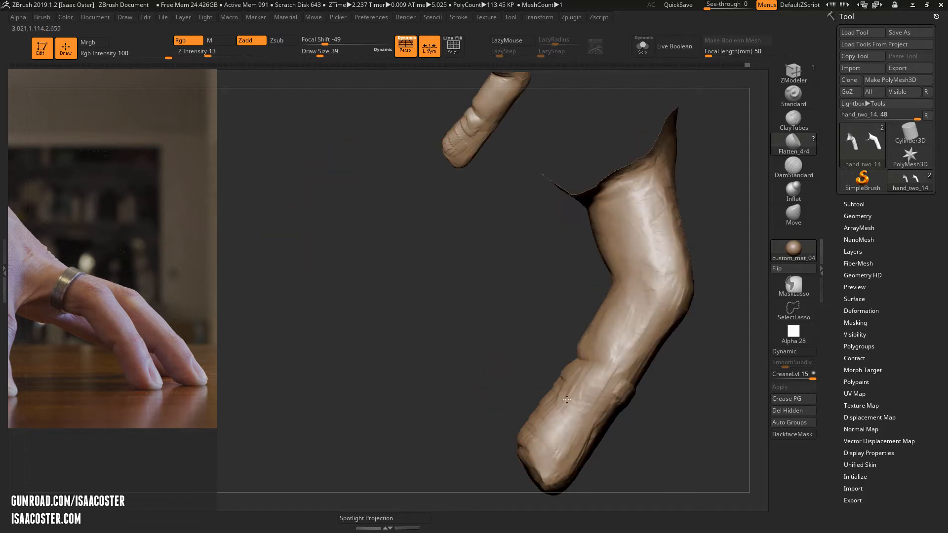
right_drag(598, 383, 562, 381)
right_drag(542, 438, 479, 296)
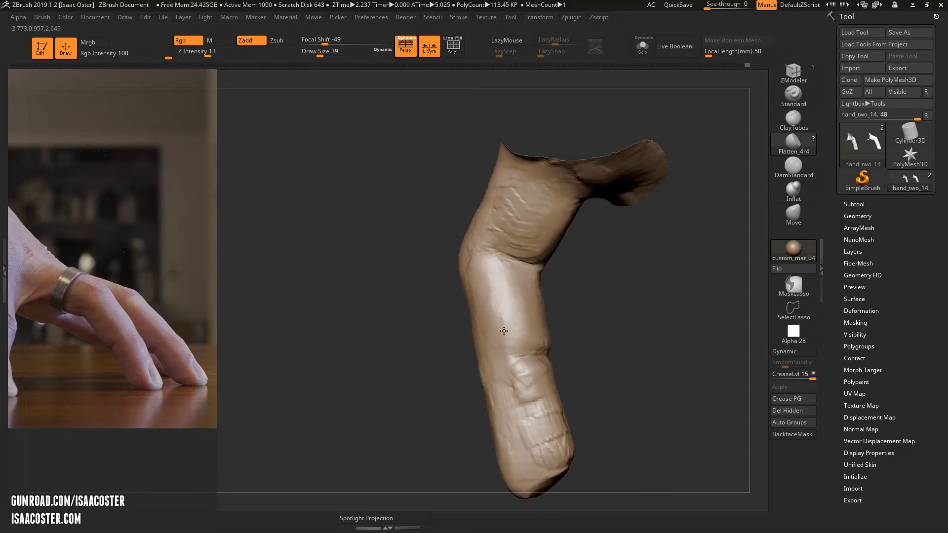
- Smooth out the planes on the palm side of the middle segment with Flatten_4r4 strokes
mouse_move(494, 309)
mouse_down()
mouse_move(482, 286)
mouse_move(488, 292)
mouse_up()
mouse_move(537, 316)
right_down()
mouse_move(588, 338)
mouse_move(543, 341)
right_up()
drag(501, 322, 484, 340)
right_drag(484, 341, 434, 320)
right_drag(672, 265, 606, 271)
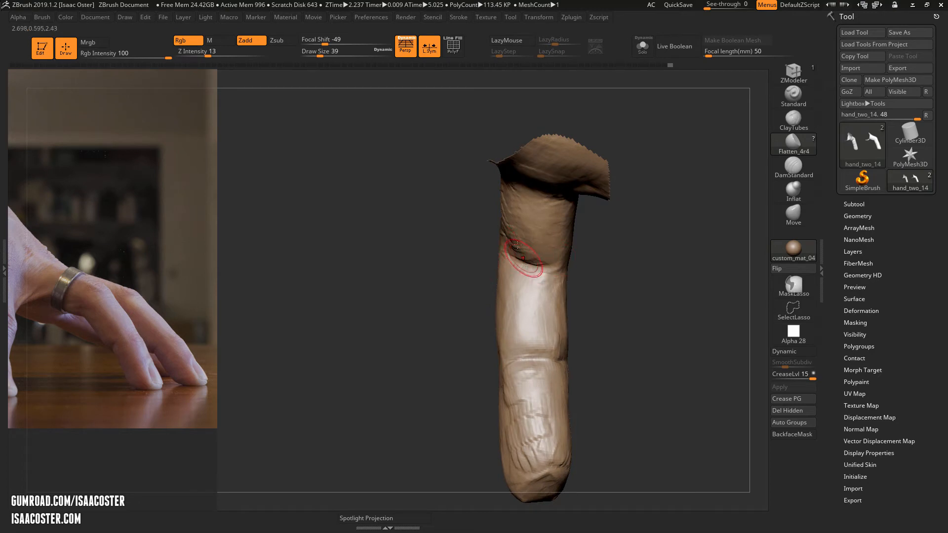
- Adjust the middle segment's outline with the Move brush at draw size 59, and raise the draw size to 65
click(792, 213)
key(s)
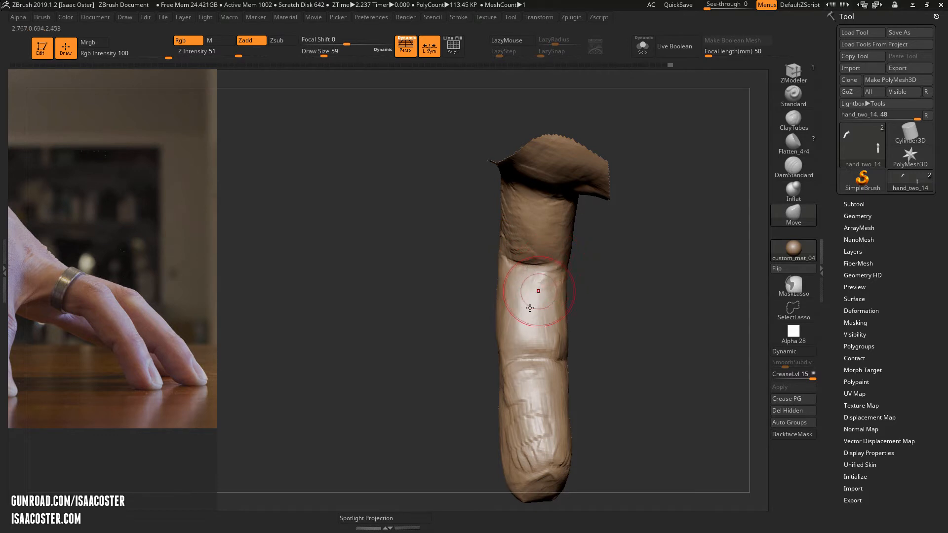
mouse_move(469, 292)
mouse_down()
mouse_move(484, 244)
mouse_move(512, 230)
mouse_move(478, 242)
mouse_move(511, 226)
mouse_move(515, 345)
mouse_move(594, 306)
mouse_move(598, 299)
mouse_move(586, 295)
mouse_up()
key(s)
- Flatten the raised ridge across the back of the last finger joint with Flatten_4r4, reducing the draw size to 33
click(793, 150)
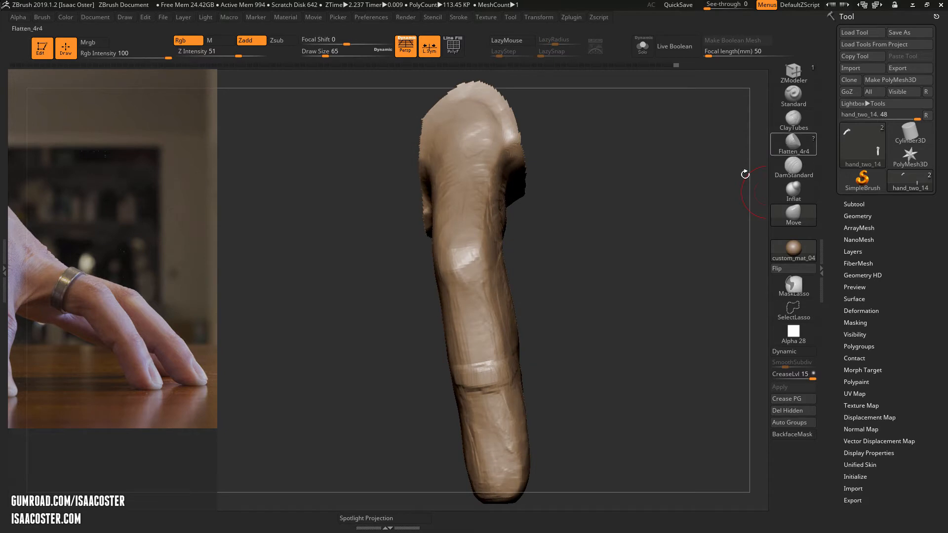
key(s)
mouse_move(575, 382)
alt+mouse_down()
mouse_move(550, 355)
mouse_move(518, 354)
alt+mouse_up()
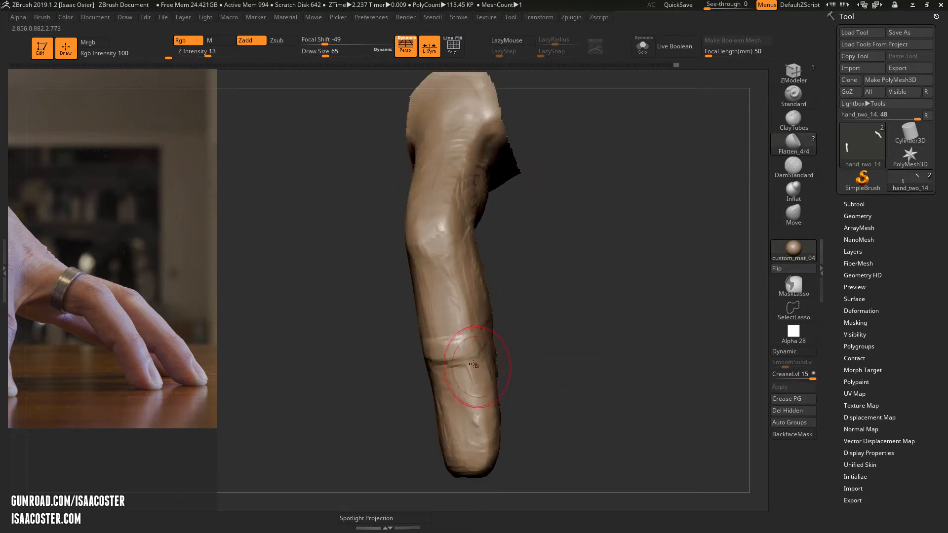
key(s)
drag(407, 384, 400, 383)
key(s)
drag(448, 359, 415, 363)
key(s)
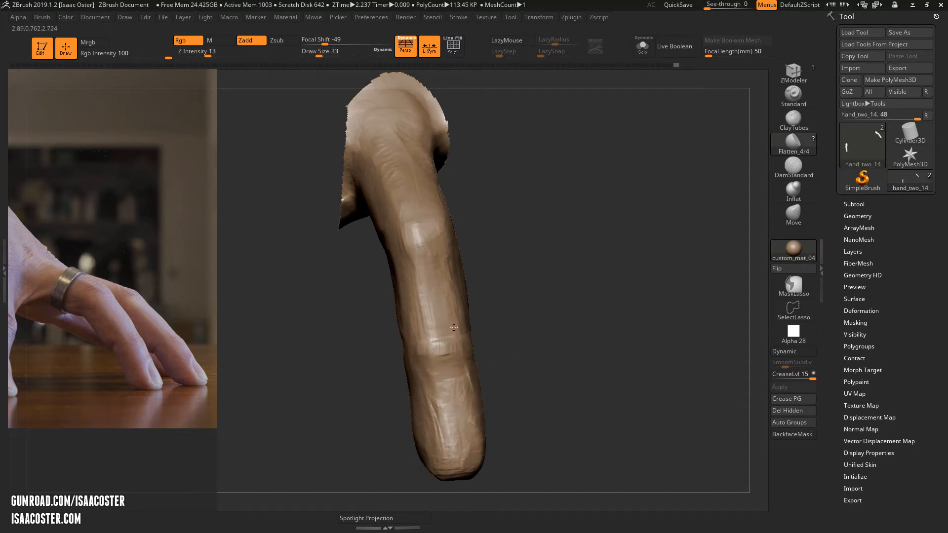
- Flatten the back and sides of the fingertip segment and blend them into the last joint
drag(426, 358, 437, 342)
mouse_move(493, 335)
mouse_down()
mouse_move(462, 345)
mouse_move(442, 339)
mouse_move(464, 377)
mouse_move(466, 365)
mouse_move(540, 347)
mouse_up()
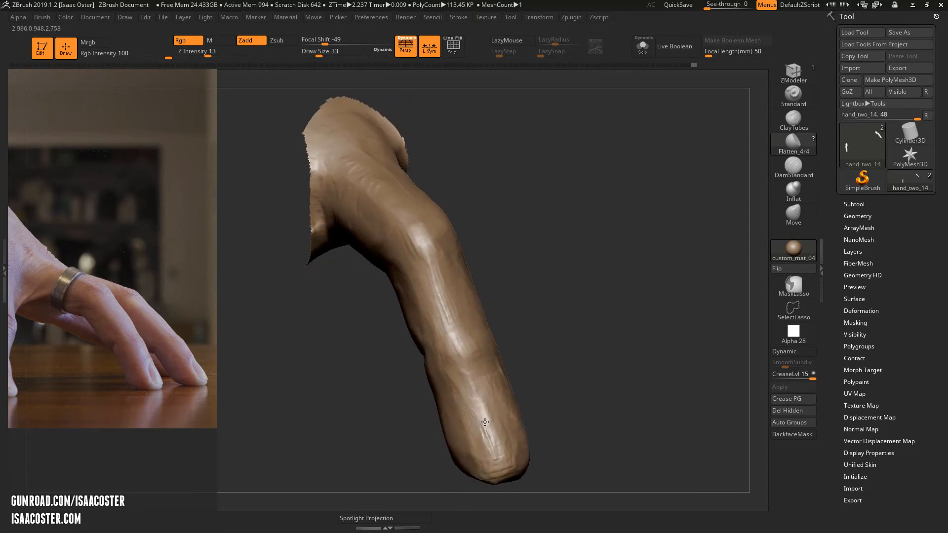
mouse_move(482, 419)
mouse_down()
mouse_move(494, 430)
mouse_move(490, 409)
mouse_up()
drag(543, 365, 500, 385)
drag(511, 429, 474, 387)
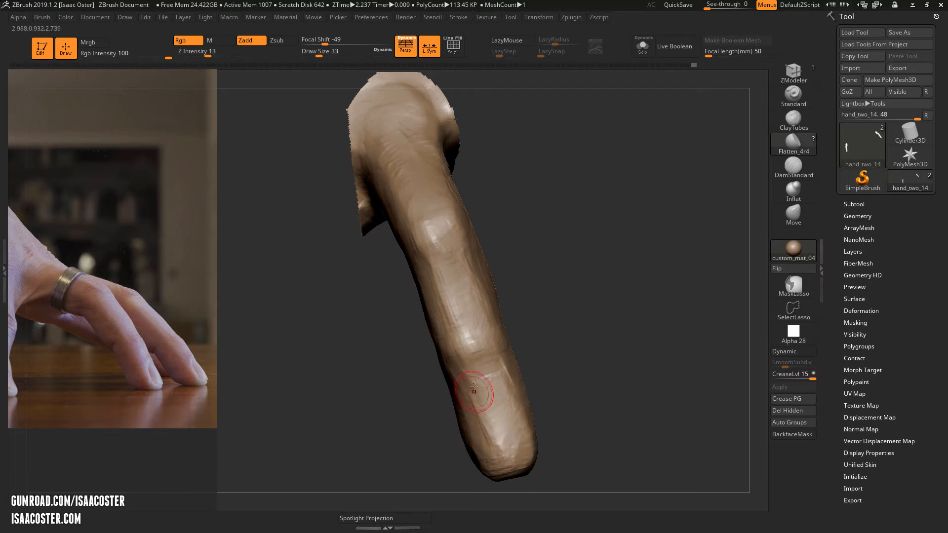
drag(439, 454, 484, 434)
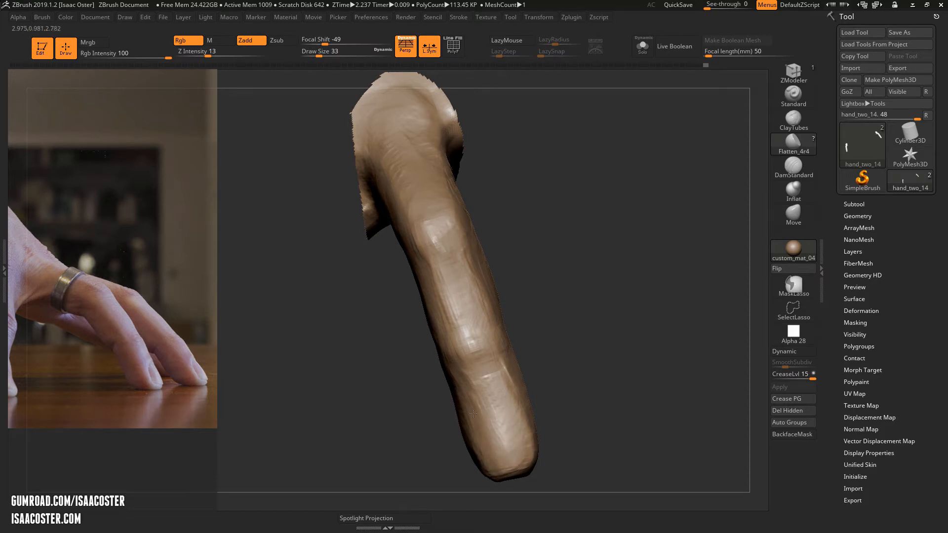
- Refine the side and back planes around the last finger joint with Flatten_4r4 strokes at draw size 33
drag(484, 360, 493, 371)
drag(560, 377, 512, 386)
mouse_move(511, 387)
mouse_down()
mouse_move(521, 407)
mouse_move(527, 367)
mouse_up()
drag(568, 370, 518, 366)
drag(523, 359, 537, 383)
drag(592, 405, 555, 338)
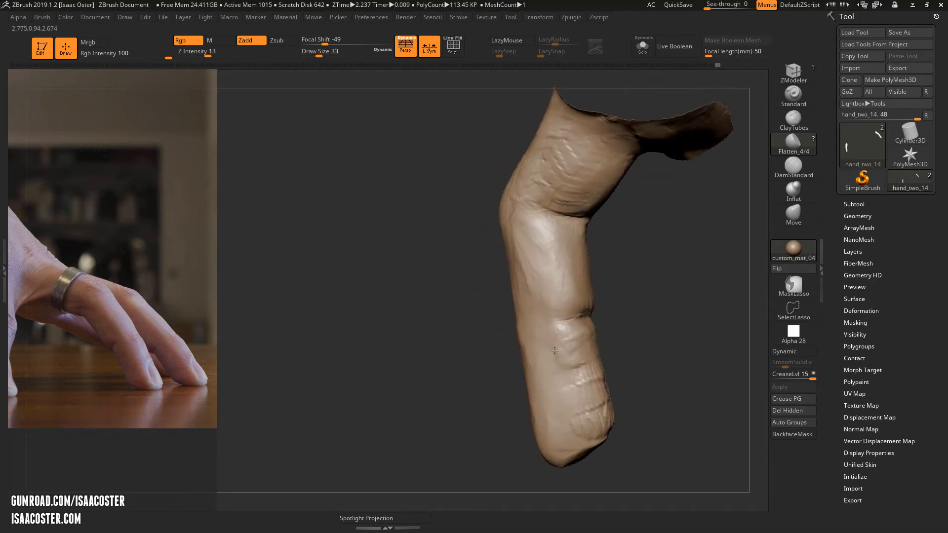
- Flatten the side of the middle segment just below the bent middle joint
mouse_move(613, 336)
mouse_down()
mouse_move(578, 345)
mouse_move(617, 330)
mouse_up()
drag(526, 271, 525, 271)
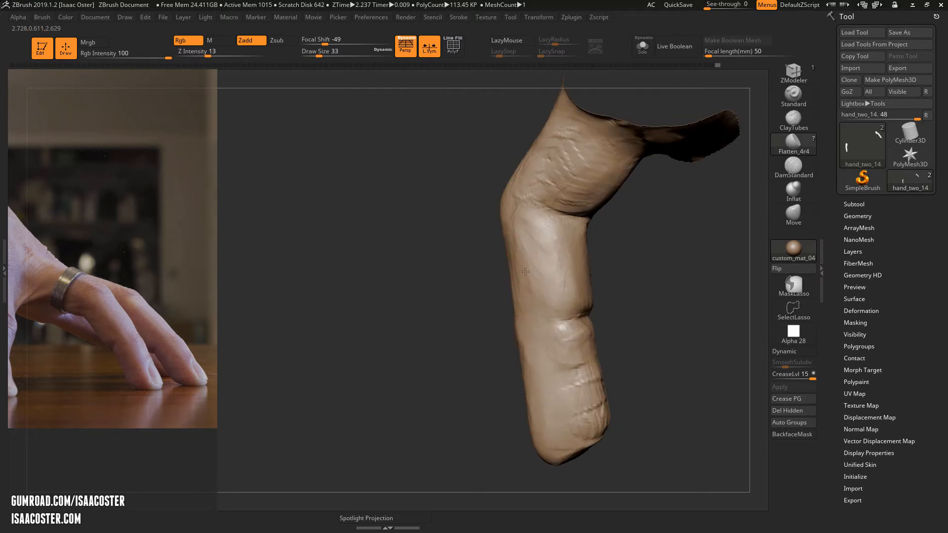
drag(519, 230, 536, 237)
drag(617, 275, 668, 307)
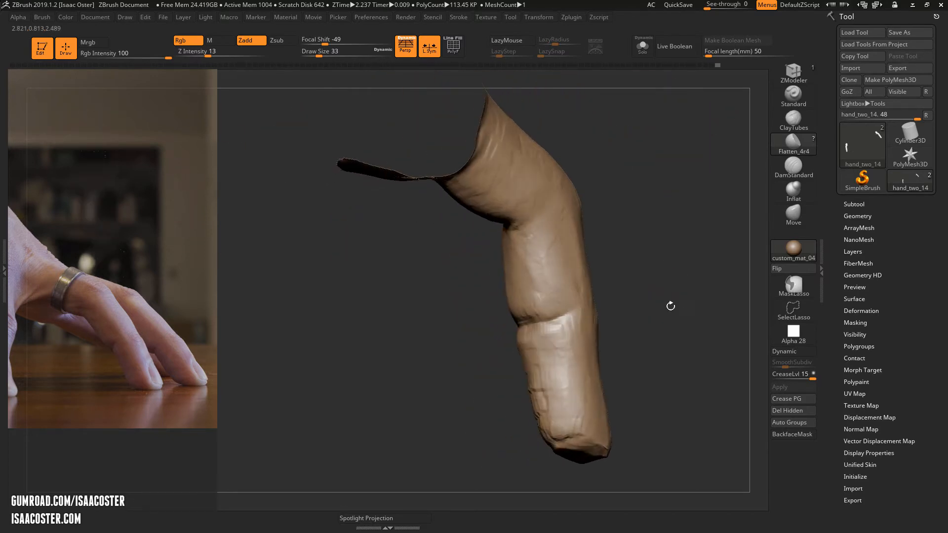
- Flatten the wrinkled pad on the palm side of the fingertip segment into smooth planes
mouse_move(493, 376)
mouse_down()
mouse_move(546, 328)
mouse_move(468, 380)
mouse_move(476, 376)
mouse_up()
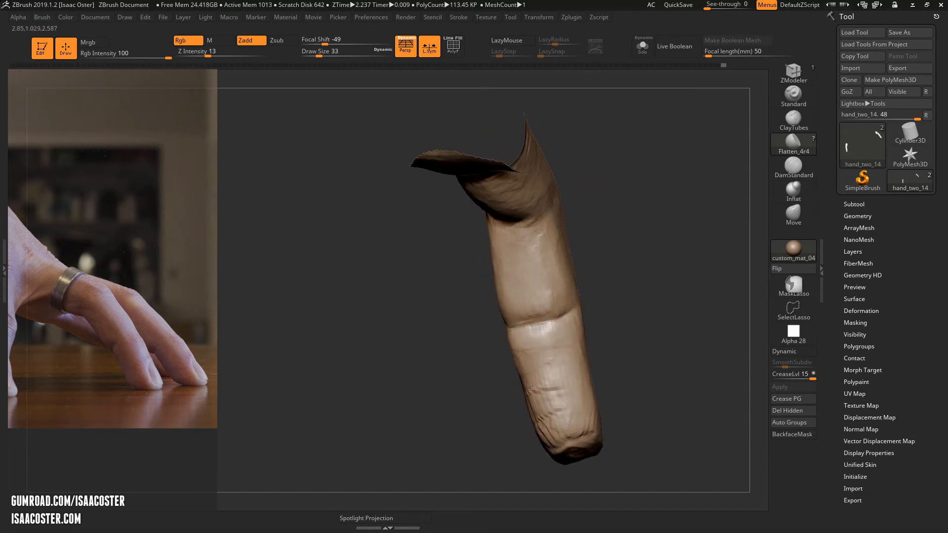
drag(553, 435, 511, 371)
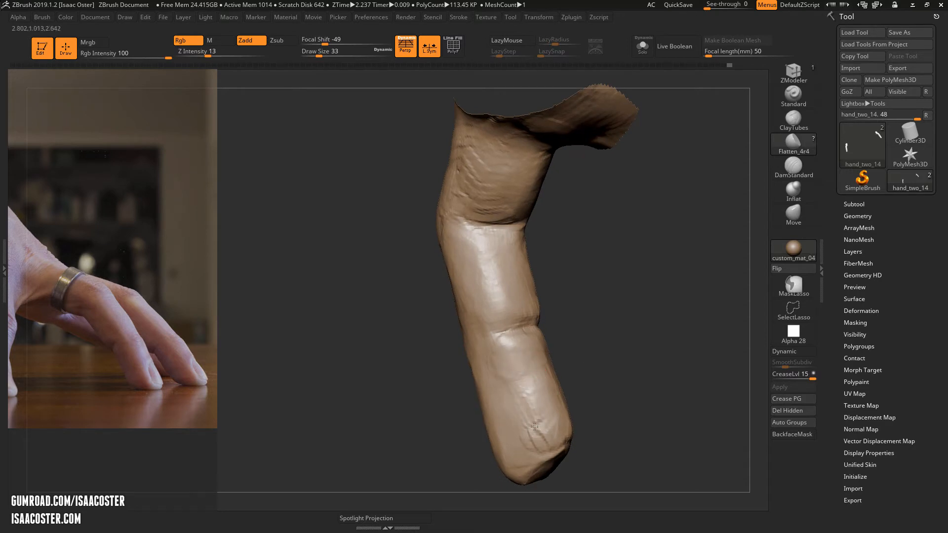
mouse_move(588, 420)
mouse_down()
mouse_move(539, 421)
mouse_move(527, 379)
mouse_up()
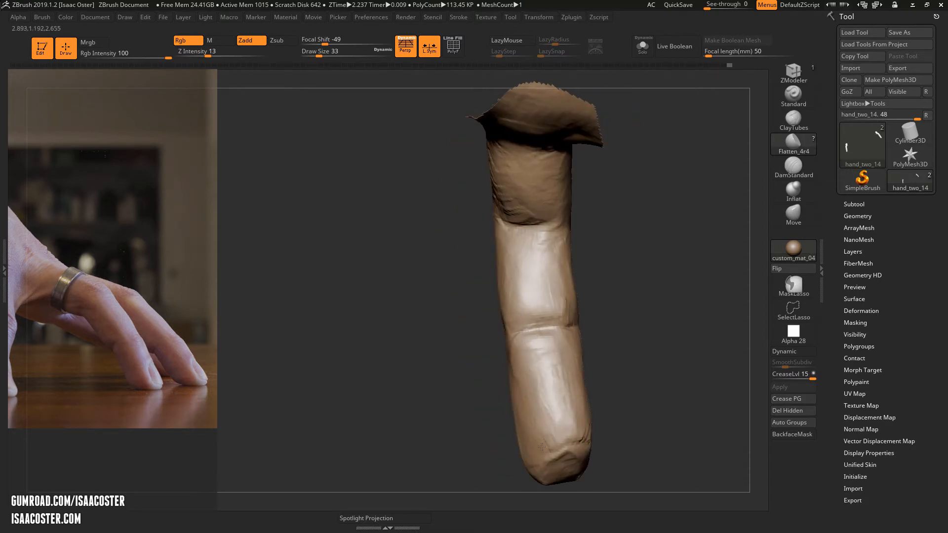
drag(606, 439, 577, 436)
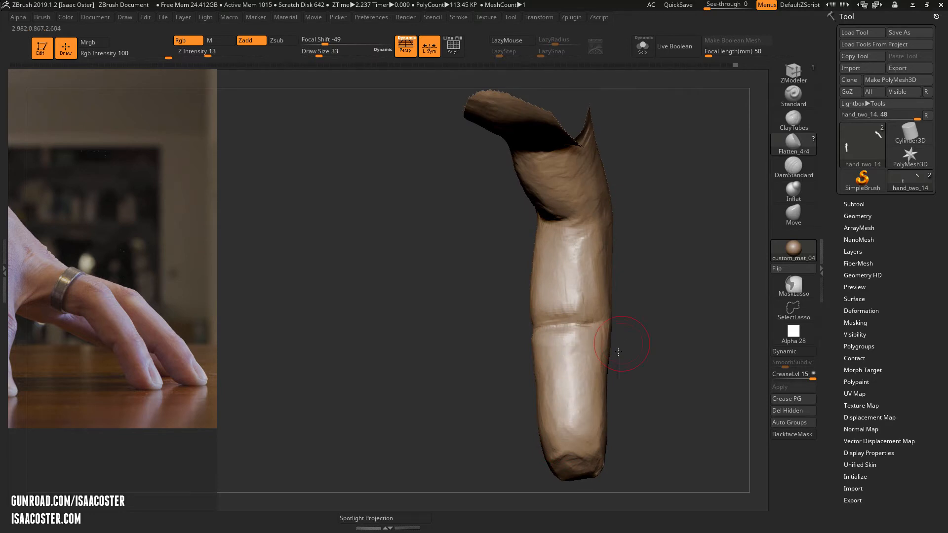
drag(618, 352, 608, 341)
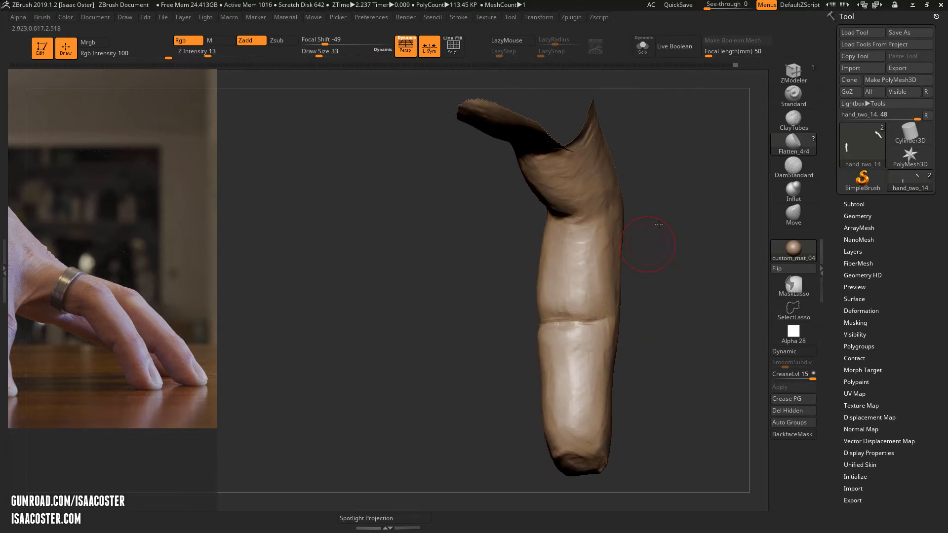
- Flatten the rough side and palm-side surfaces of the base segment down to the middle joint's crease
mouse_move(659, 225)
mouse_down()
mouse_move(660, 213)
mouse_move(672, 256)
mouse_move(701, 283)
mouse_move(684, 277)
mouse_up()
right_drag(567, 211, 558, 185)
drag(568, 194, 563, 204)
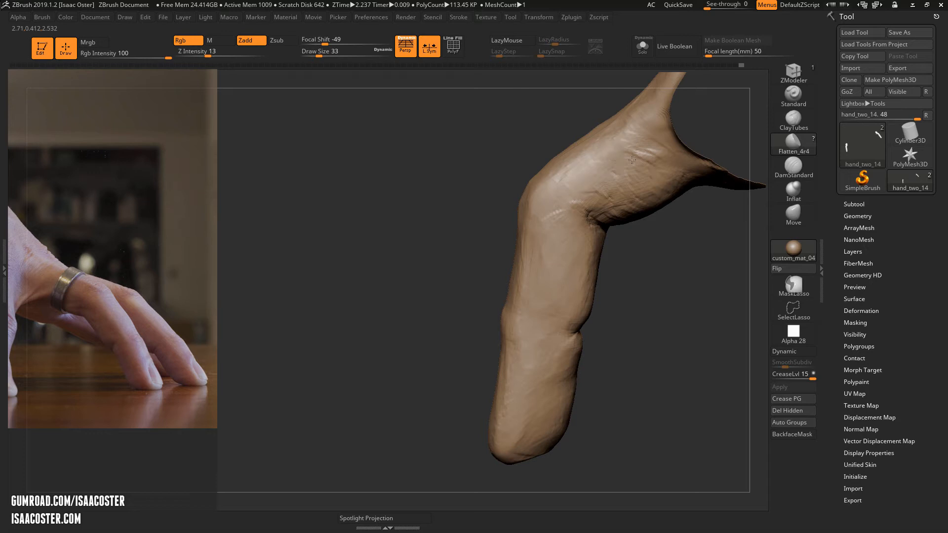
right_drag(639, 163, 597, 195)
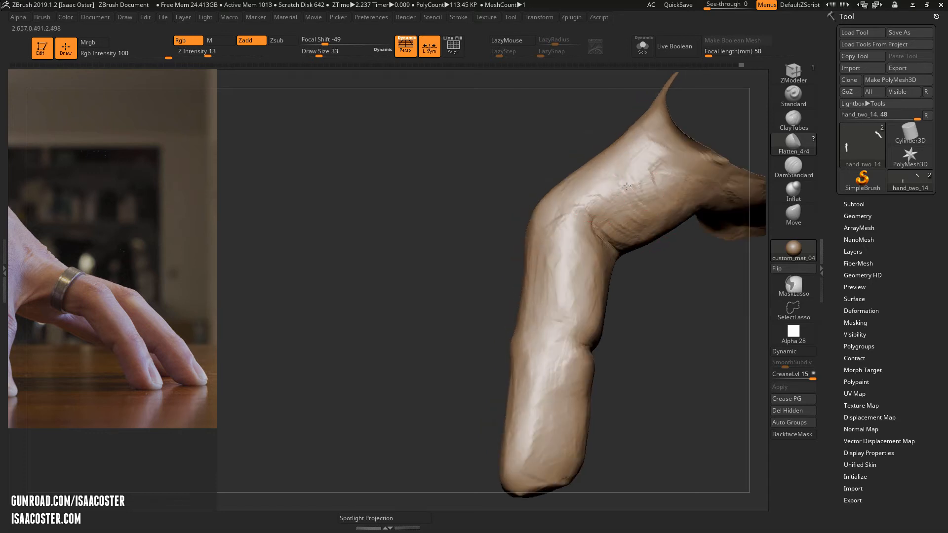
right_drag(658, 187, 583, 231)
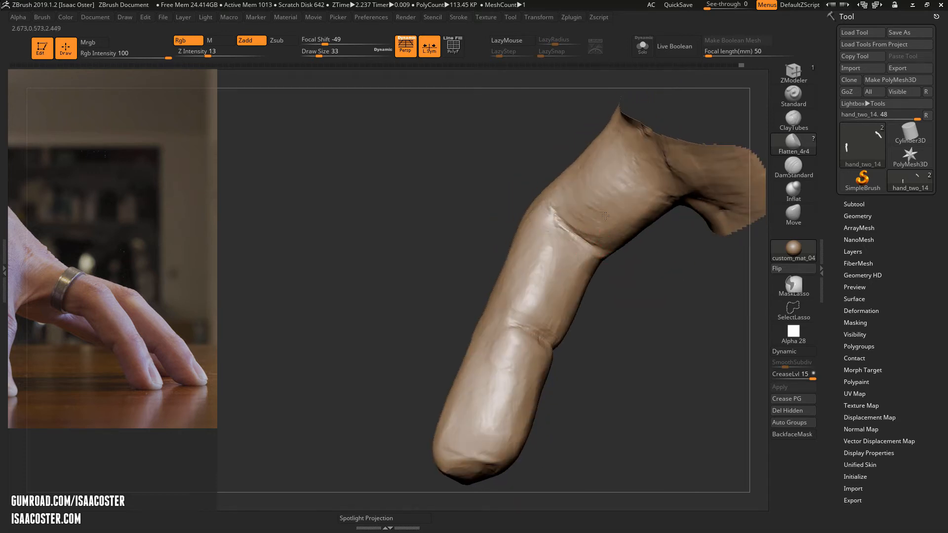
right_drag(636, 177, 750, 177)
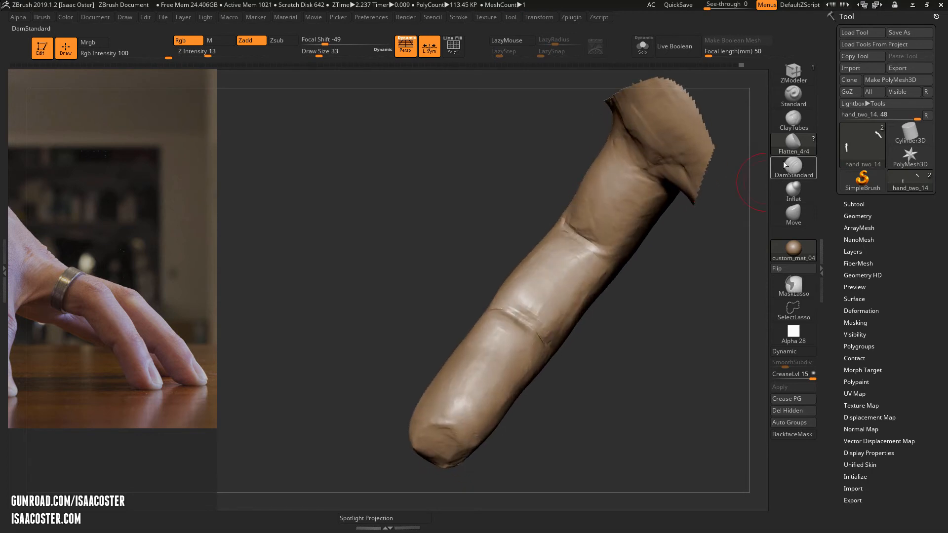
- Adjust the form around the crease between the base and middle segments with the Move brush at draw size 62
click(789, 214)
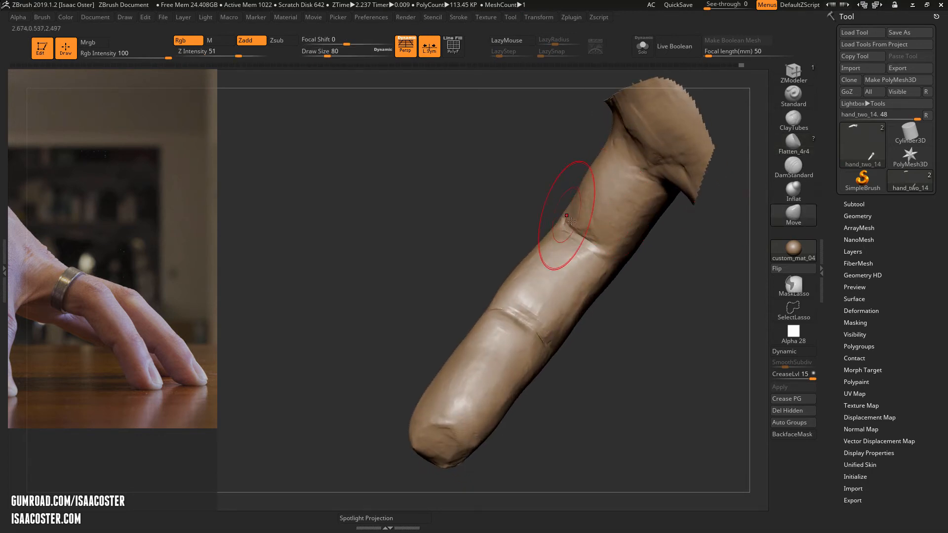
key(bracketleft)
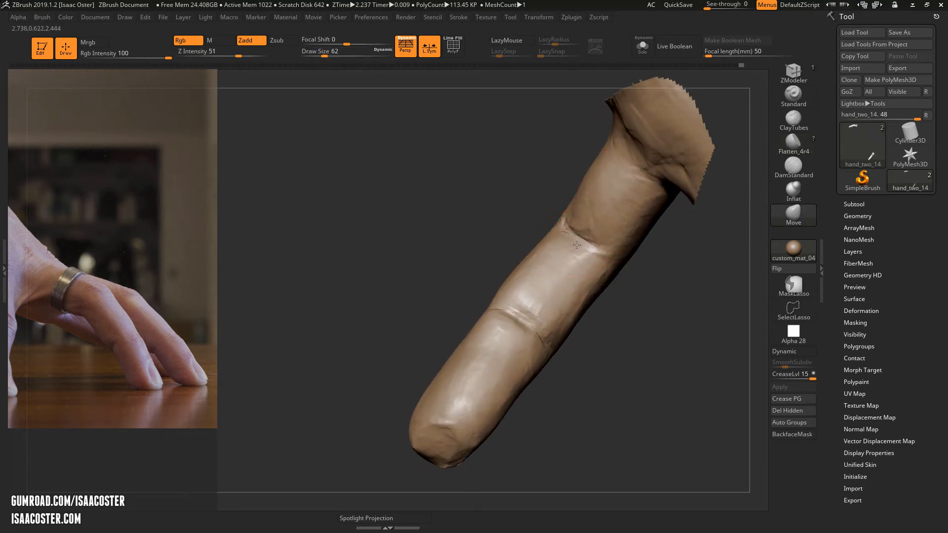
mouse_move(579, 242)
right_down()
mouse_move(533, 168)
mouse_move(608, 216)
mouse_move(592, 201)
mouse_move(556, 218)
mouse_move(502, 165)
mouse_move(520, 200)
mouse_move(529, 196)
right_up()
- Shape the outline of the base segment with the Move brush at draw size 68, and reduce the draw size to 41
key(s)
drag(529, 196, 535, 195)
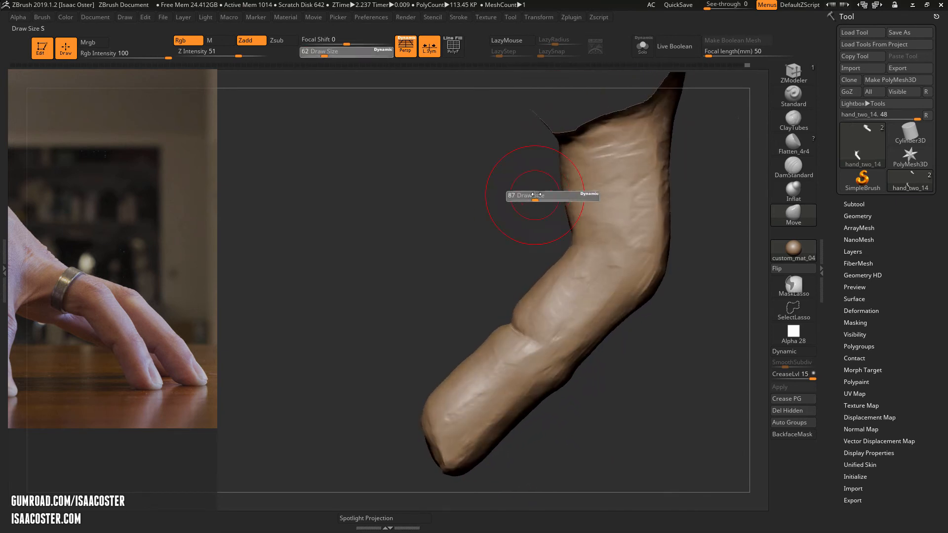
mouse_move(527, 207)
right_down()
mouse_move(560, 189)
mouse_move(544, 197)
right_up()
key(s)
drag(544, 197, 532, 196)
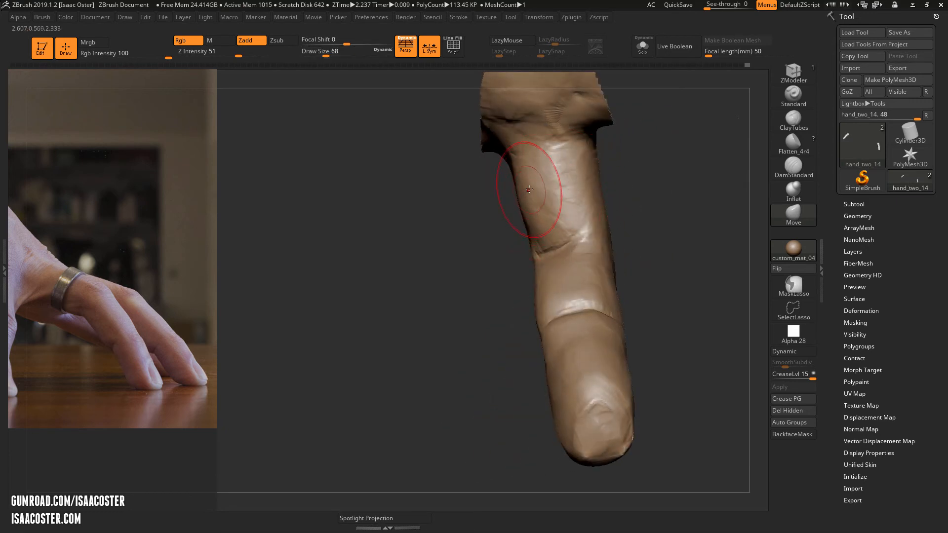
right_drag(631, 205, 623, 232)
key(s)
drag(623, 232, 612, 232)
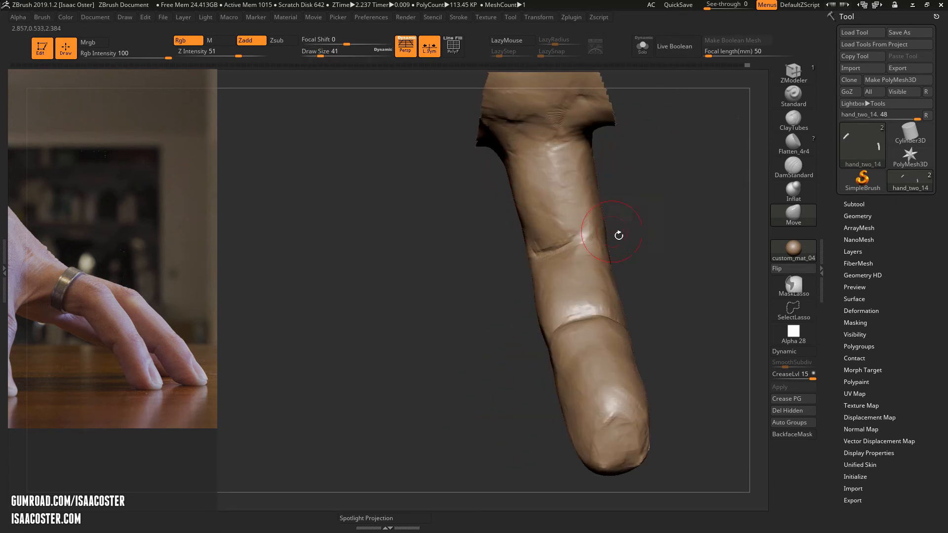
- Carve a crease along the side of the base segment toward the middle joint with the DamStandard brush at draw size 41
click(792, 170)
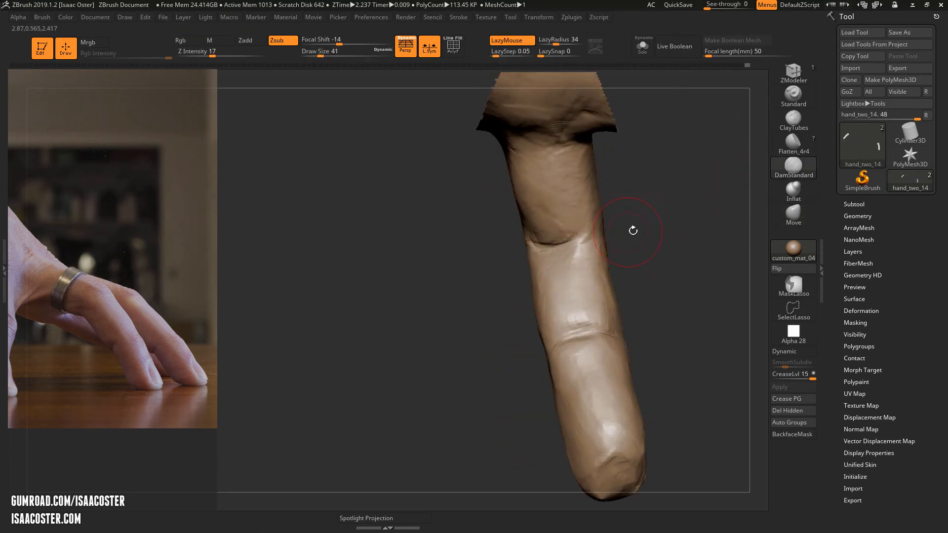
drag(633, 231, 604, 226)
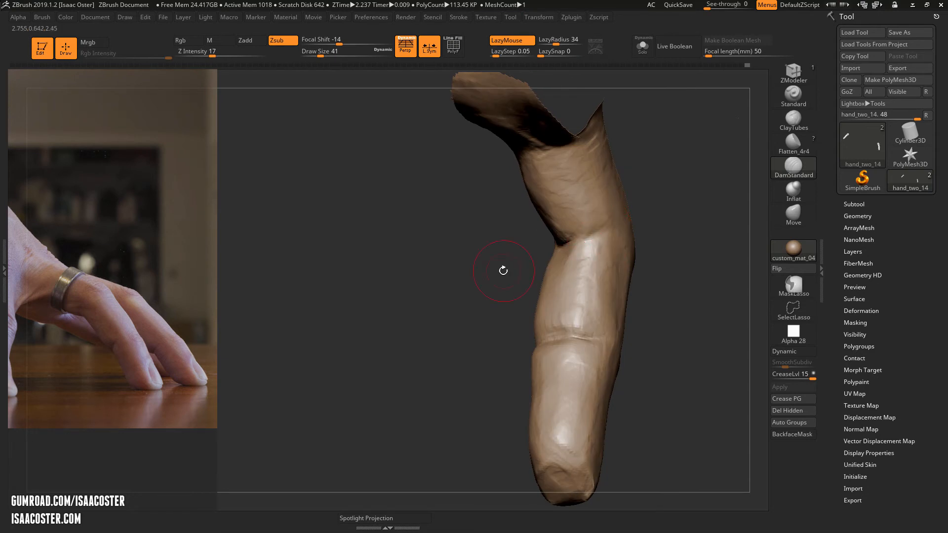
drag(503, 271, 432, 306)
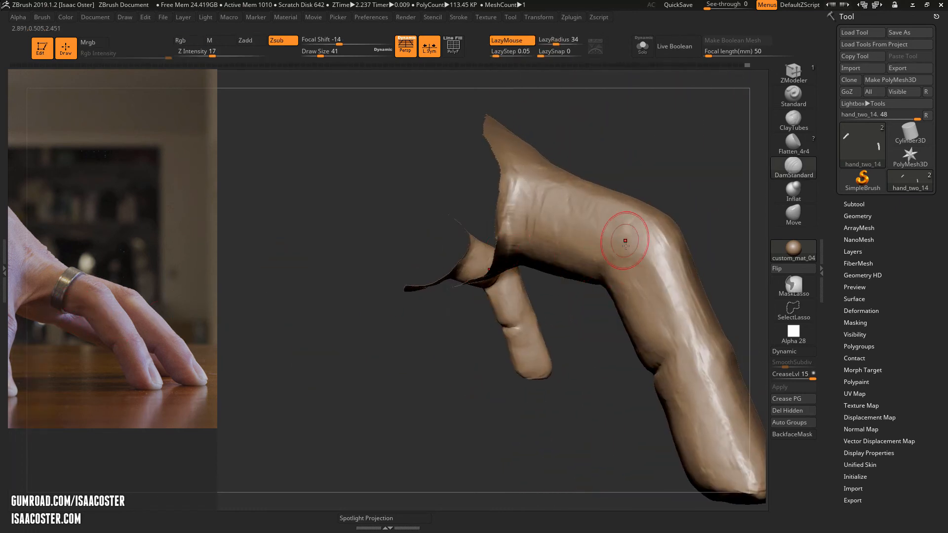
drag(568, 254, 621, 253)
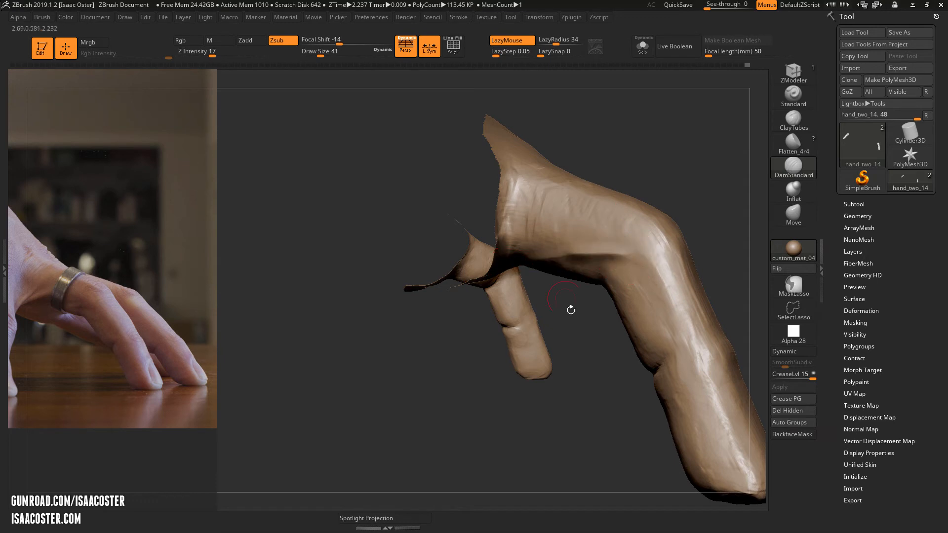
drag(700, 167, 668, 180)
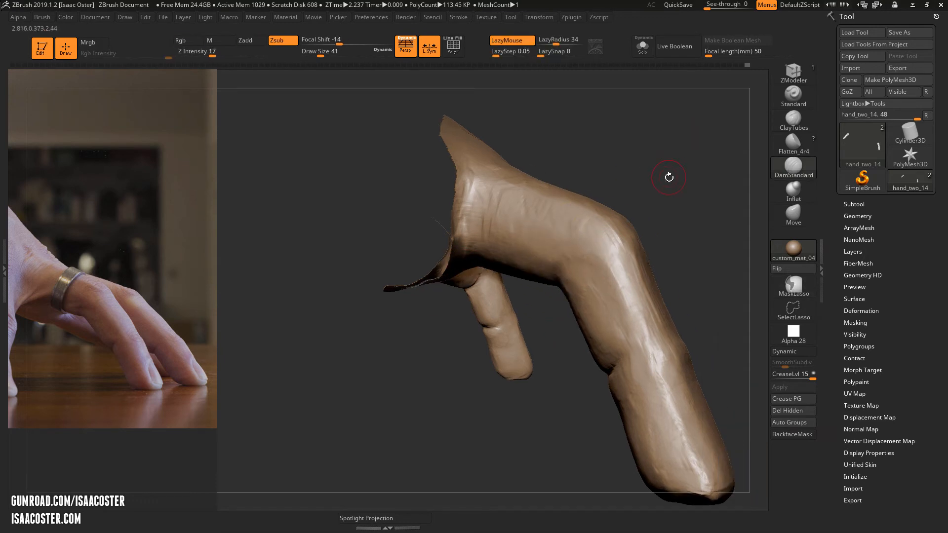
drag(549, 336, 575, 270)
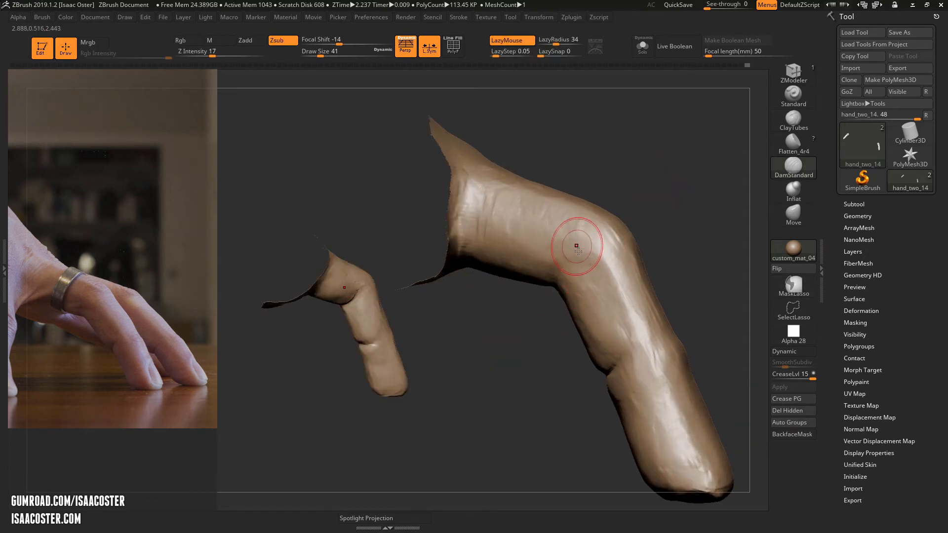
drag(605, 191, 548, 183)
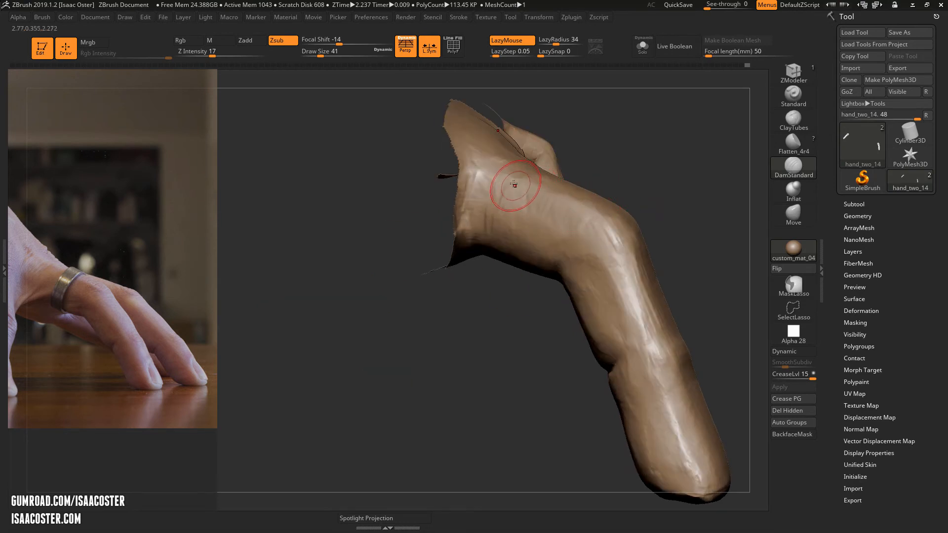
- Set the DamStandard Z Intensity to 9 and carve lightly over the middle knuckle and along the middle segment
drag(219, 50, 211, 49)
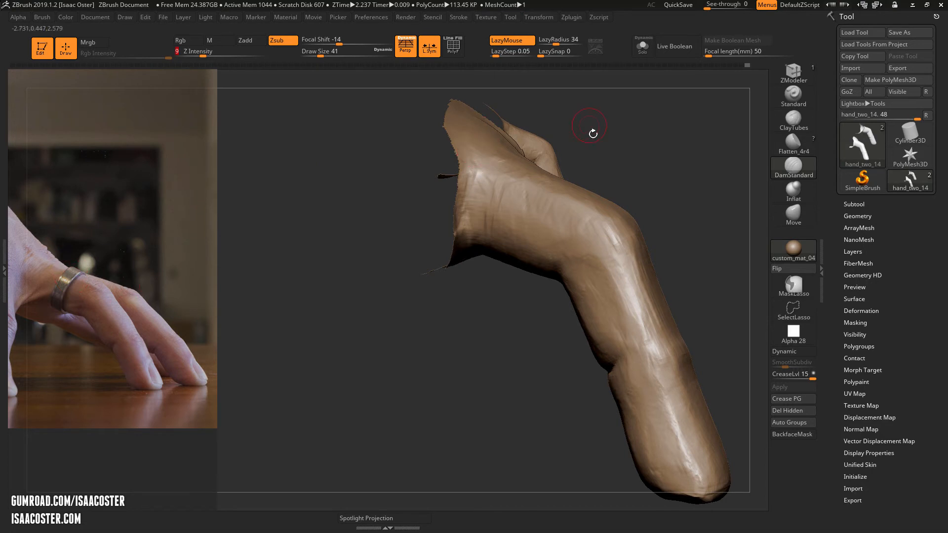
drag(593, 133, 554, 184)
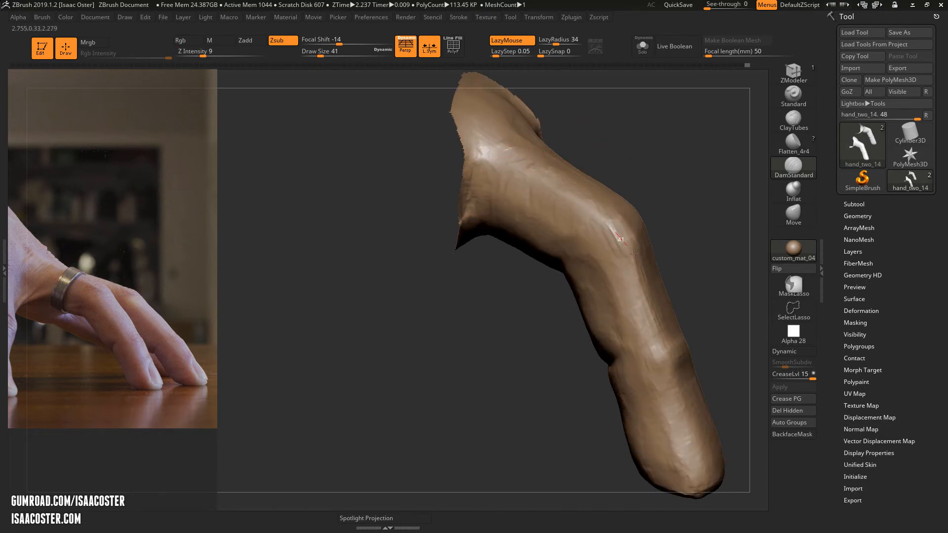
drag(634, 253, 608, 205)
mouse_move(685, 262)
mouse_down()
mouse_move(688, 290)
mouse_move(696, 252)
mouse_up()
drag(615, 234, 654, 303)
mouse_move(708, 258)
mouse_down()
mouse_move(727, 250)
mouse_move(701, 262)
mouse_move(660, 240)
mouse_up()
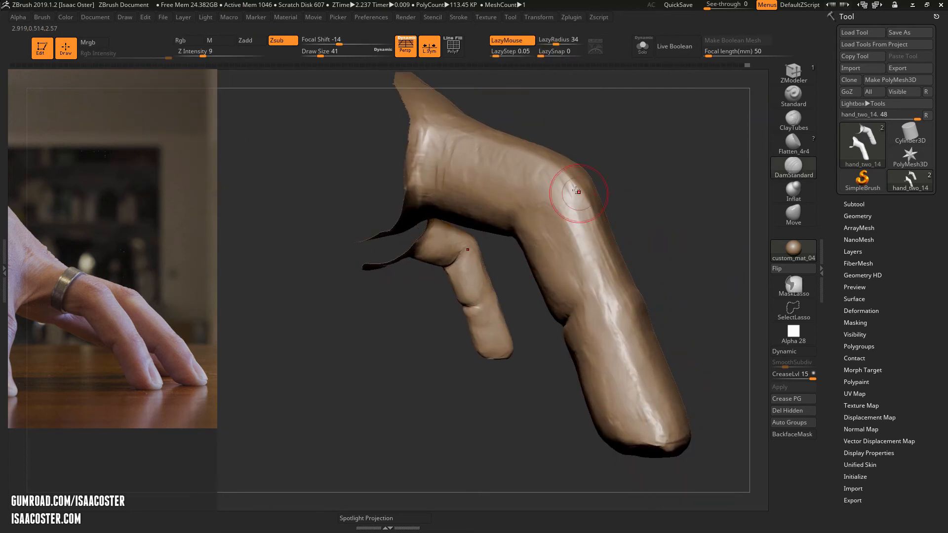
mouse_move(633, 187)
mouse_down()
mouse_move(730, 228)
mouse_move(764, 197)
mouse_up()
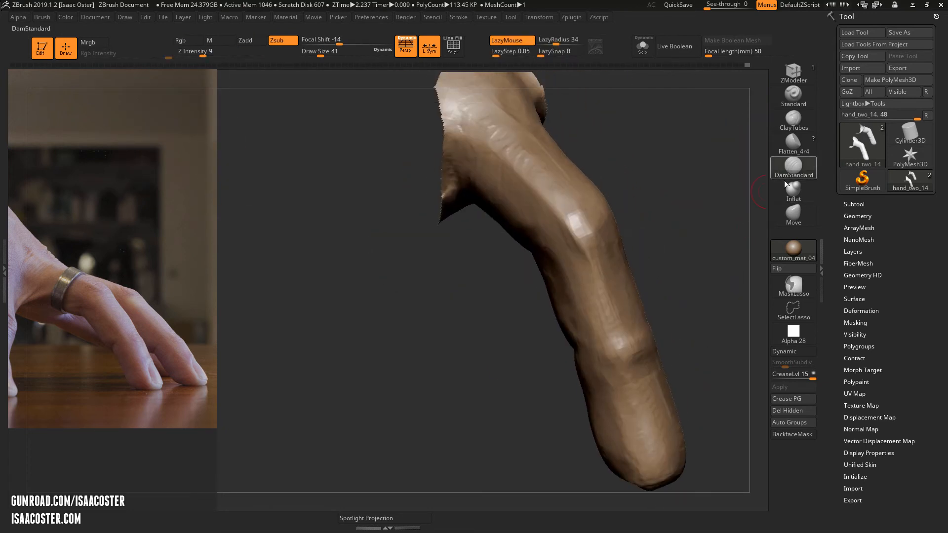
- Flatten the back of the base segment and the middle knuckle with Flatten_4r4 at draw size 41
click(793, 144)
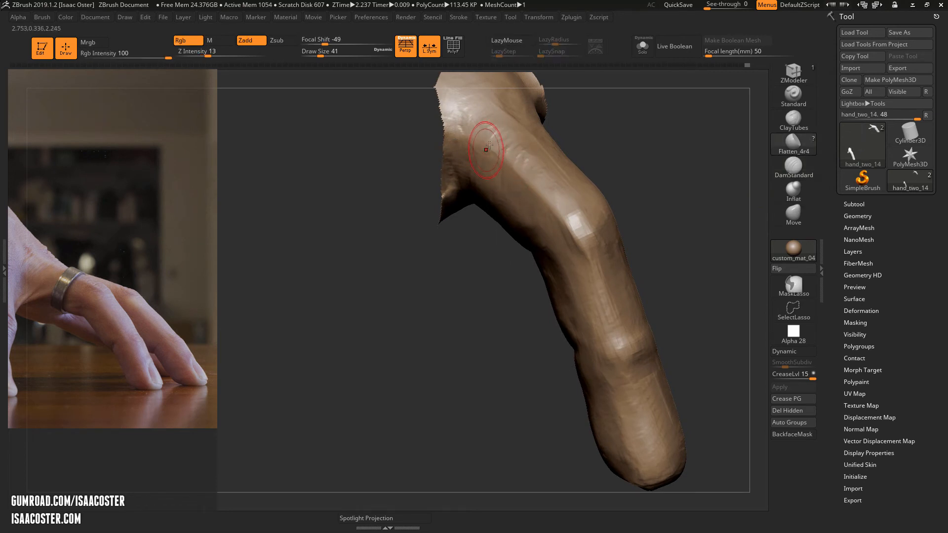
drag(488, 144, 498, 156)
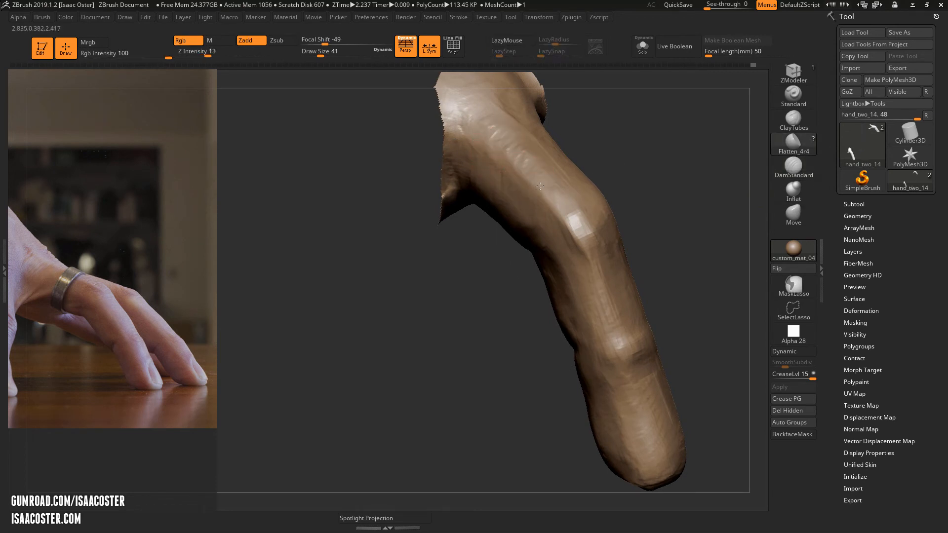
drag(565, 216, 574, 226)
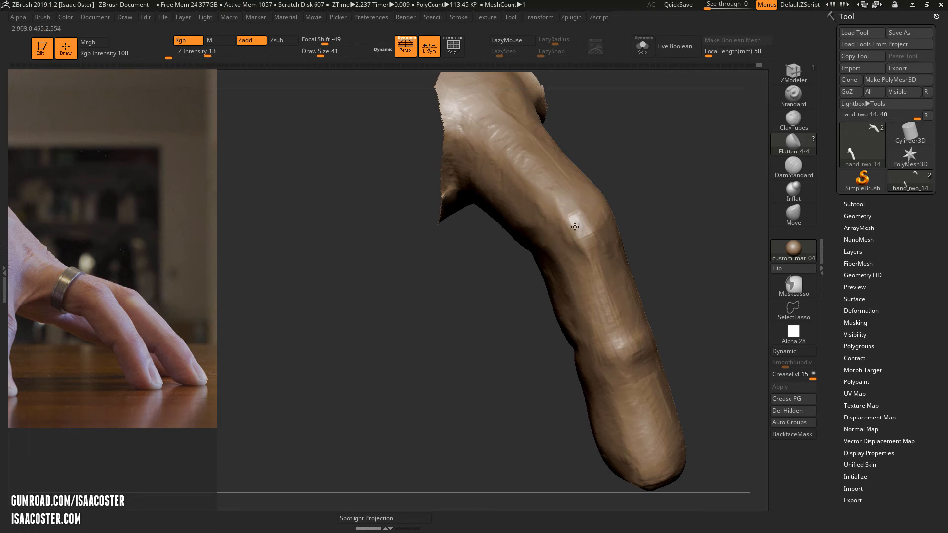
drag(553, 197, 594, 250)
- Blend the knuckle's flattened planes into the sides of the middle segment with Flatten_4r4
right_drag(597, 233, 583, 212)
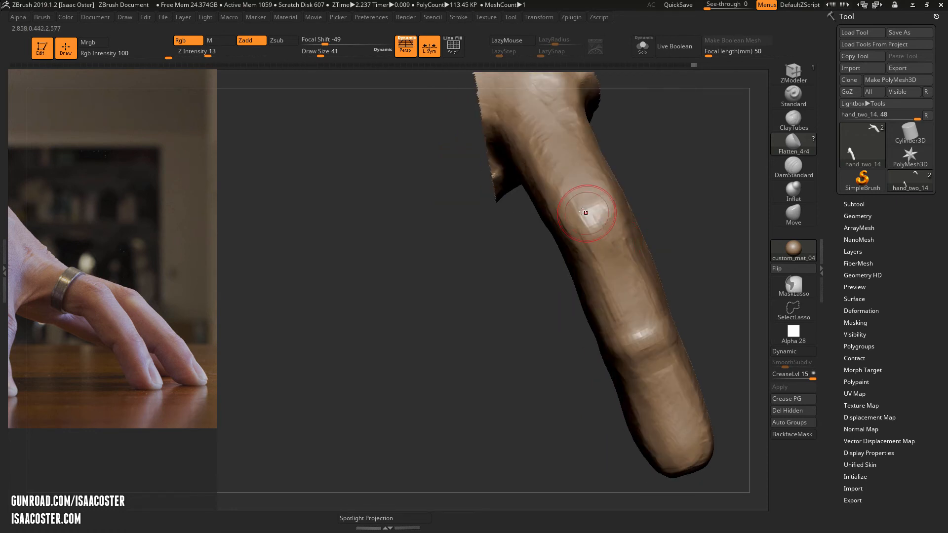
mouse_move(556, 181)
right_down()
mouse_move(519, 178)
mouse_move(513, 162)
mouse_move(522, 158)
mouse_move(411, 227)
right_up()
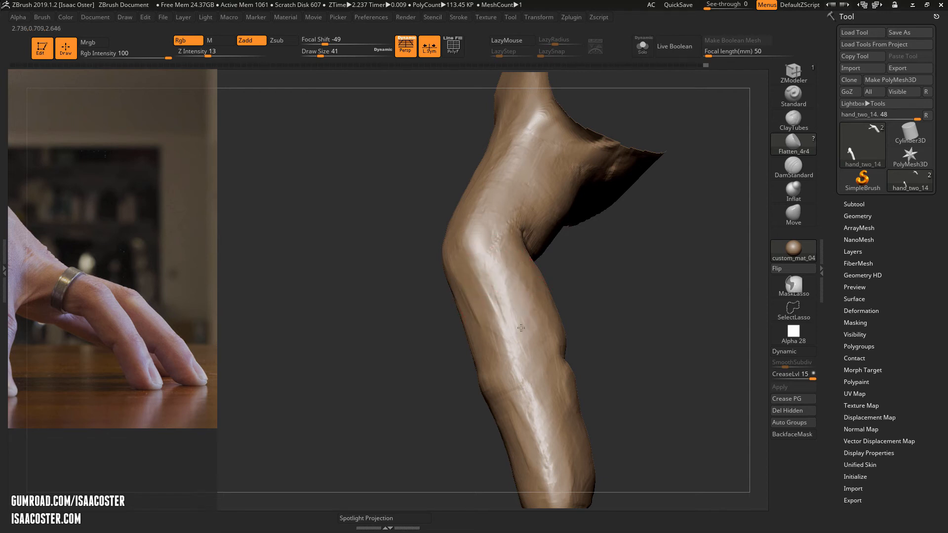
mouse_move(625, 311)
right_down()
mouse_move(660, 303)
mouse_move(579, 305)
mouse_move(486, 287)
right_up()
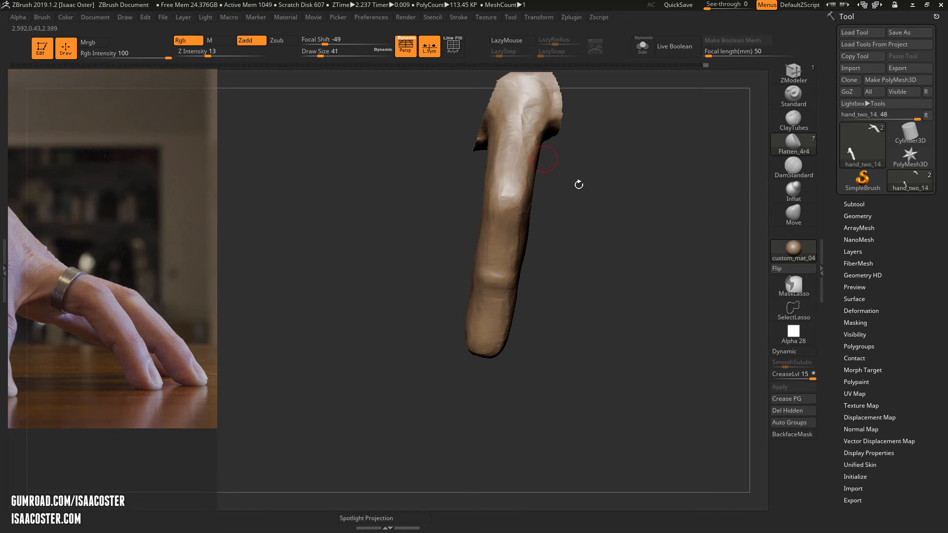
right_drag(579, 184, 584, 243)
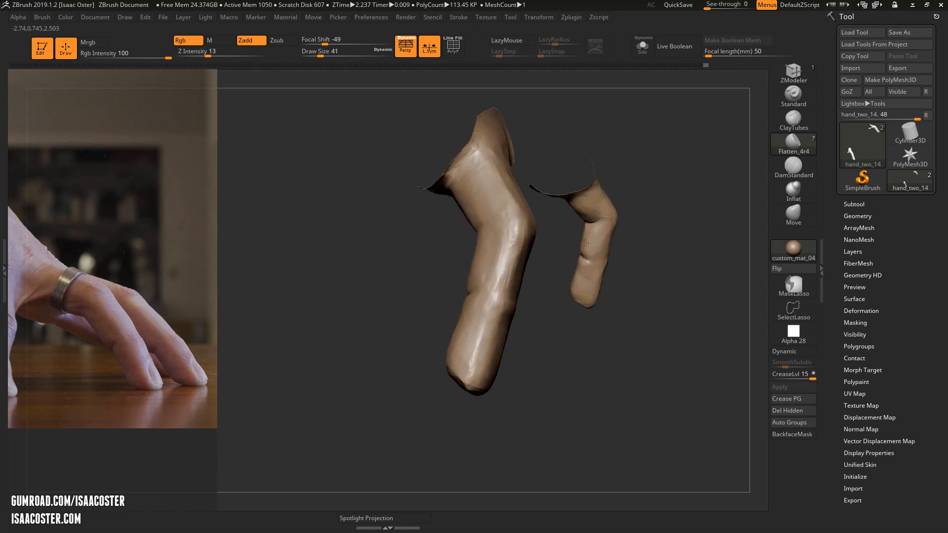
- Flatten the sides of the base segment and the middle knuckle with Flatten_4r4 at draw size 41
right_drag(533, 357, 418, 282)
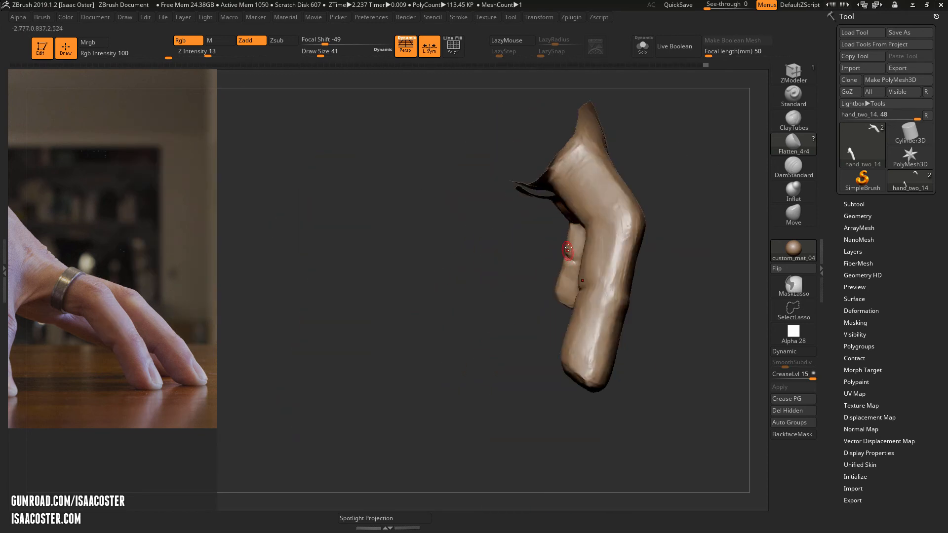
right_drag(567, 245, 532, 281)
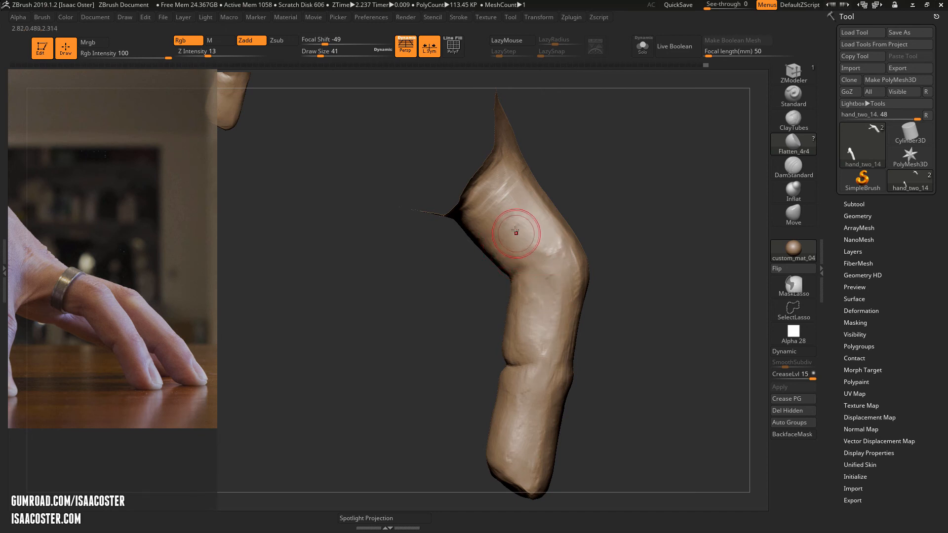
right_drag(527, 230, 571, 196)
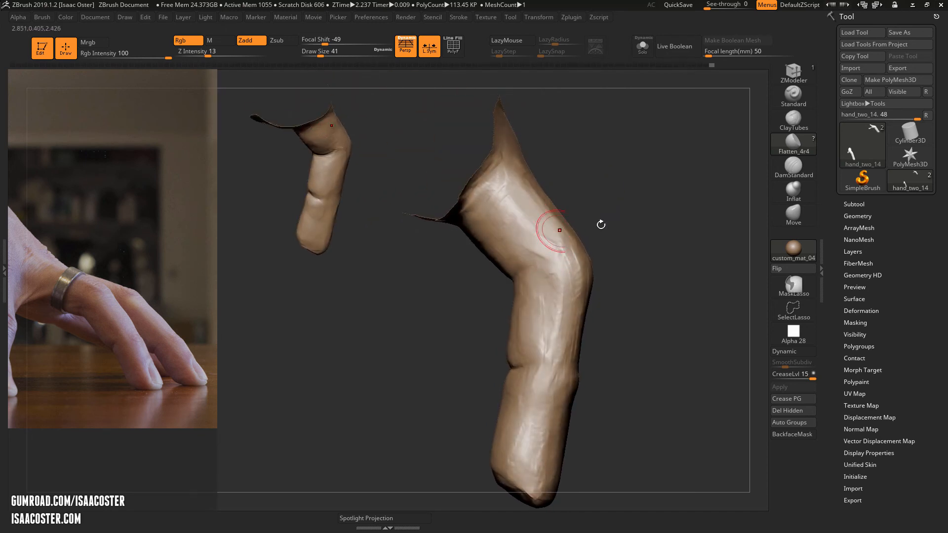
right_drag(601, 224, 550, 175)
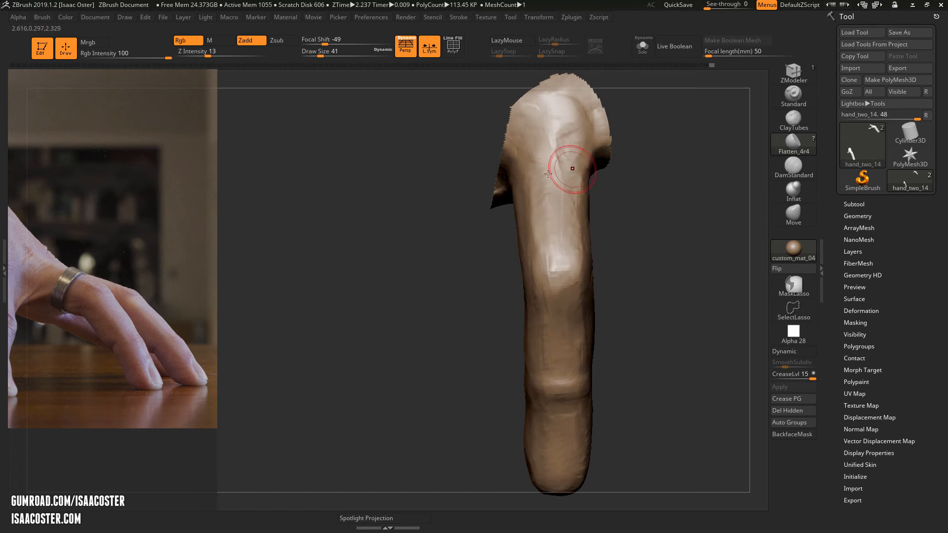
mouse_move(612, 186)
right_down()
mouse_move(573, 148)
mouse_move(649, 296)
mouse_move(637, 296)
mouse_move(643, 389)
mouse_move(657, 426)
right_up()
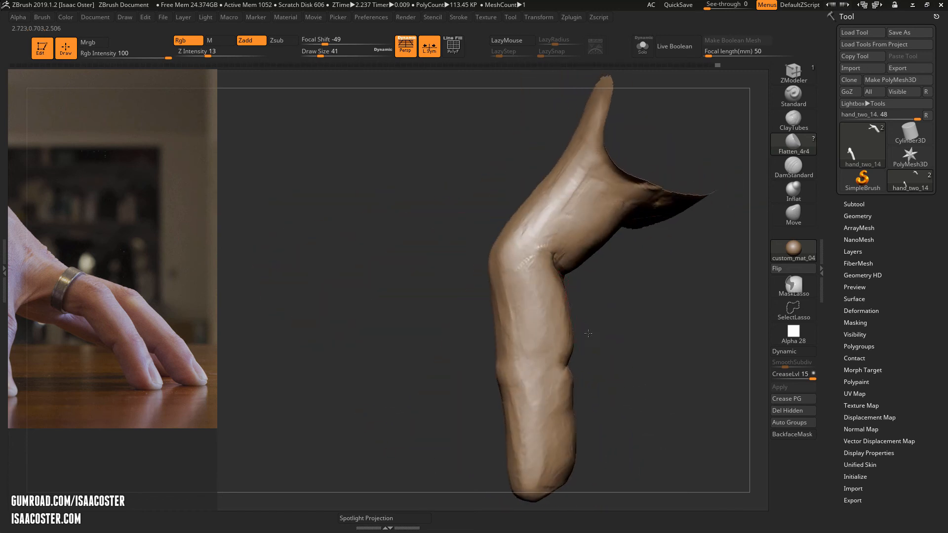
- Build up the side of the base segment and the flesh around the middle joint's inner crease with ClayTubes at draw size 41
right_drag(587, 334, 605, 330)
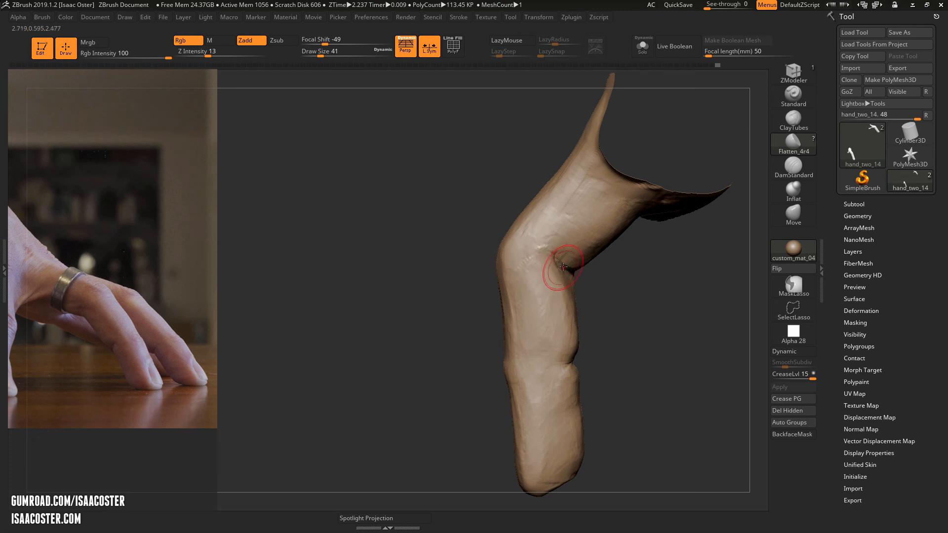
right_drag(570, 246, 595, 250)
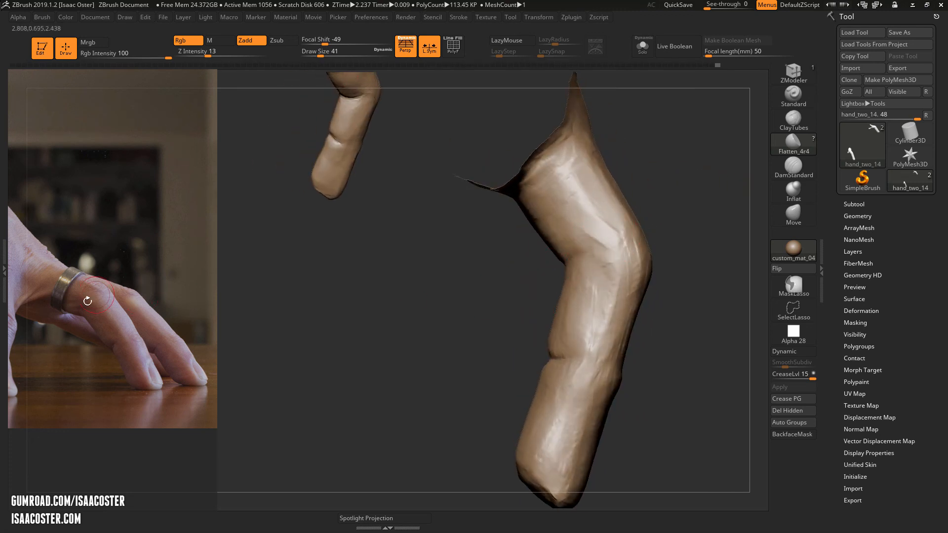
mouse_move(438, 309)
mouse_down()
mouse_move(528, 312)
mouse_move(599, 292)
mouse_up()
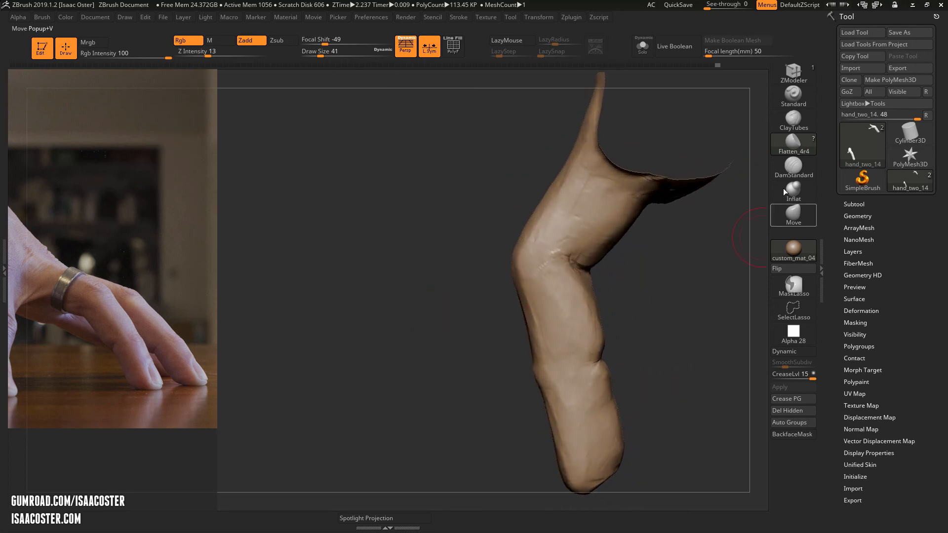
click(793, 120)
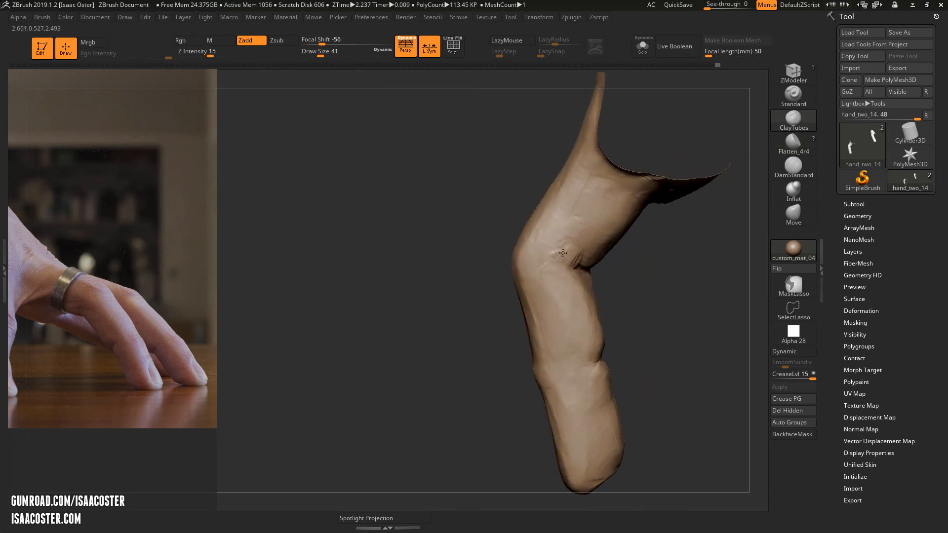
drag(563, 268, 568, 243)
mouse_move(580, 215)
right_down()
mouse_move(548, 232)
mouse_move(567, 251)
right_up()
drag(567, 251, 554, 230)
right_drag(557, 194, 579, 190)
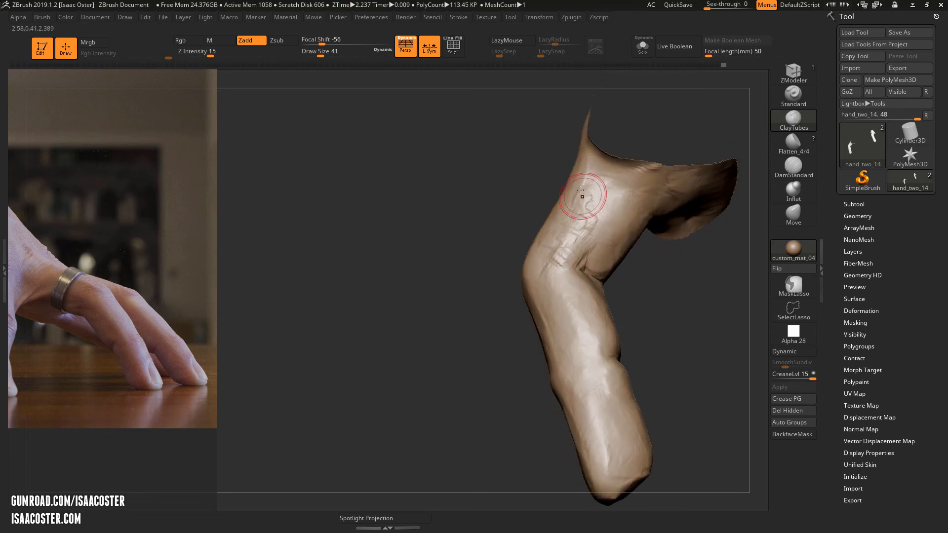
right_drag(661, 295, 616, 286)
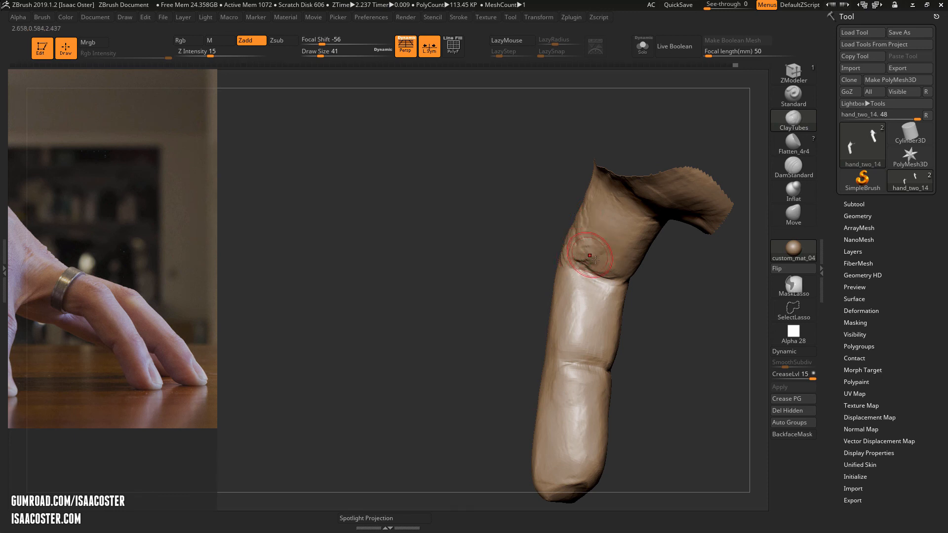
mouse_move(675, 270)
right_down()
mouse_move(651, 276)
mouse_move(703, 281)
mouse_move(712, 271)
right_up()
- Flatten the added clay on the side of the base segment and middle joint with Flatten_4r4
click(798, 148)
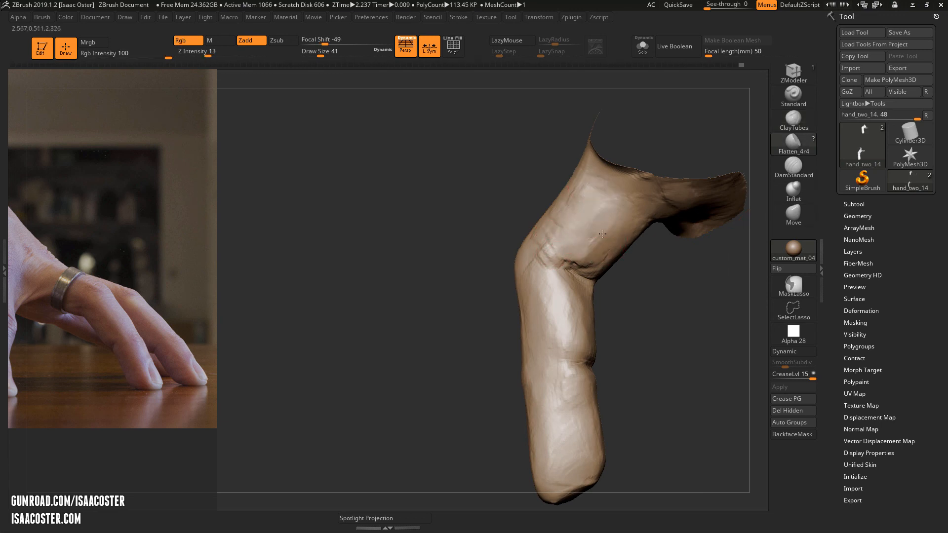
right_drag(602, 234, 620, 227)
right_drag(659, 305, 557, 240)
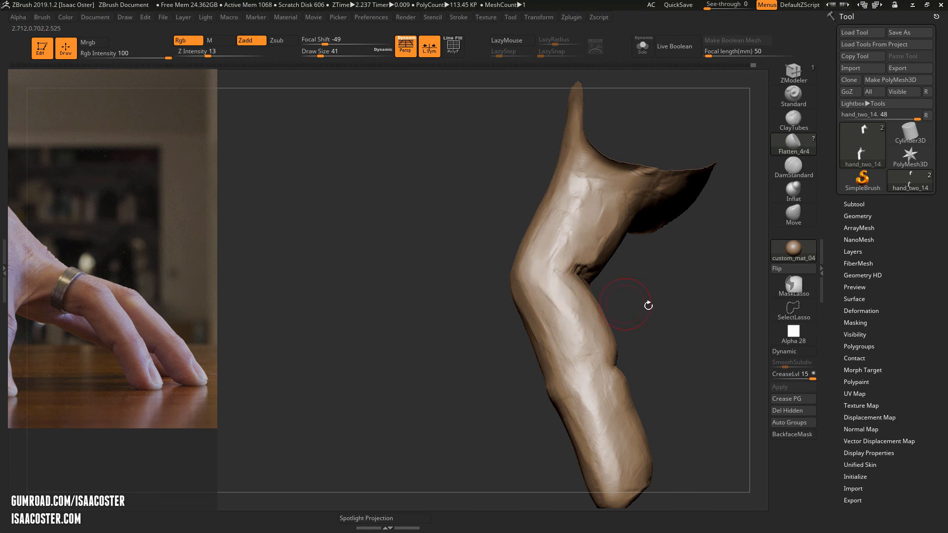
right_drag(647, 305, 617, 361)
right_drag(686, 348, 668, 394)
- Unhide the rest of the hand and check the refined finger against the others from the palm and the back
ctrl+shift+click(438, 389)
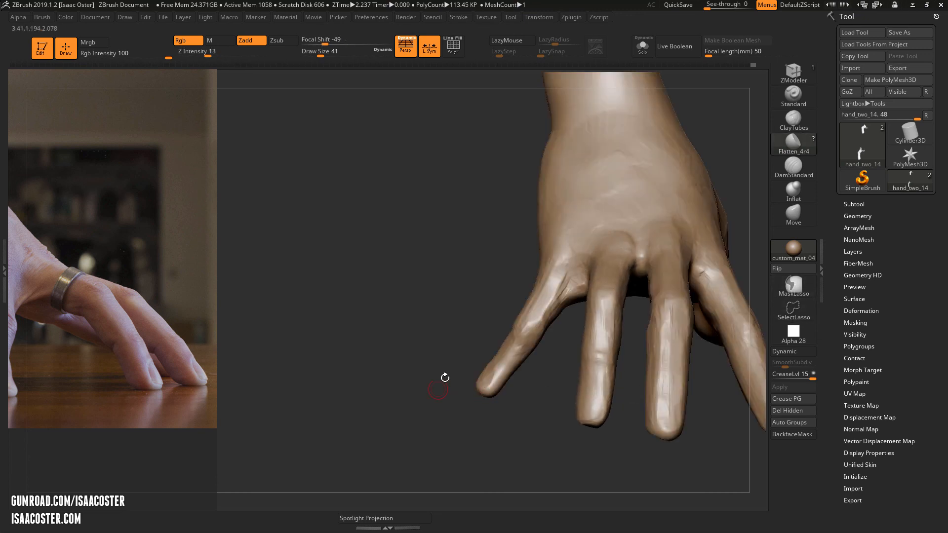
right_drag(456, 463, 594, 345)
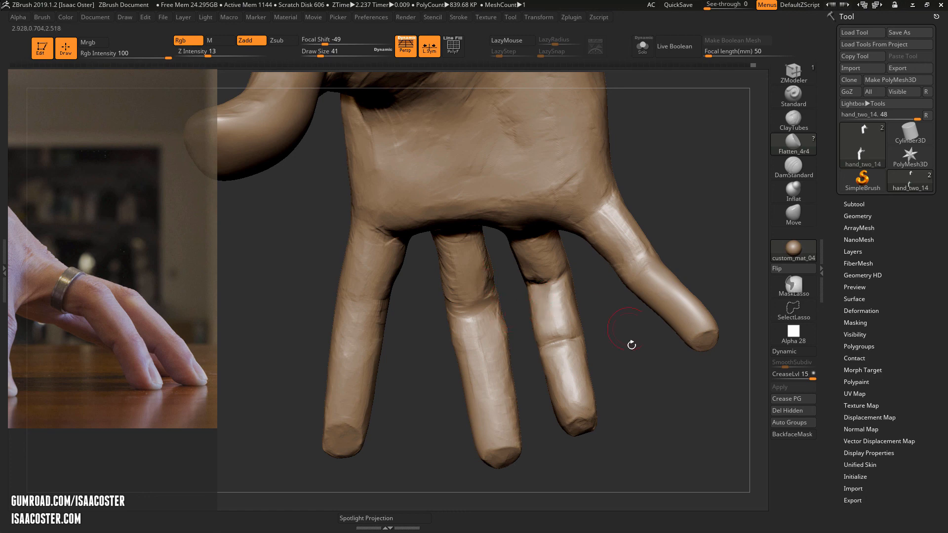
mouse_move(631, 345)
right_down()
mouse_move(630, 329)
mouse_move(636, 391)
mouse_move(569, 409)
mouse_move(461, 416)
right_up()
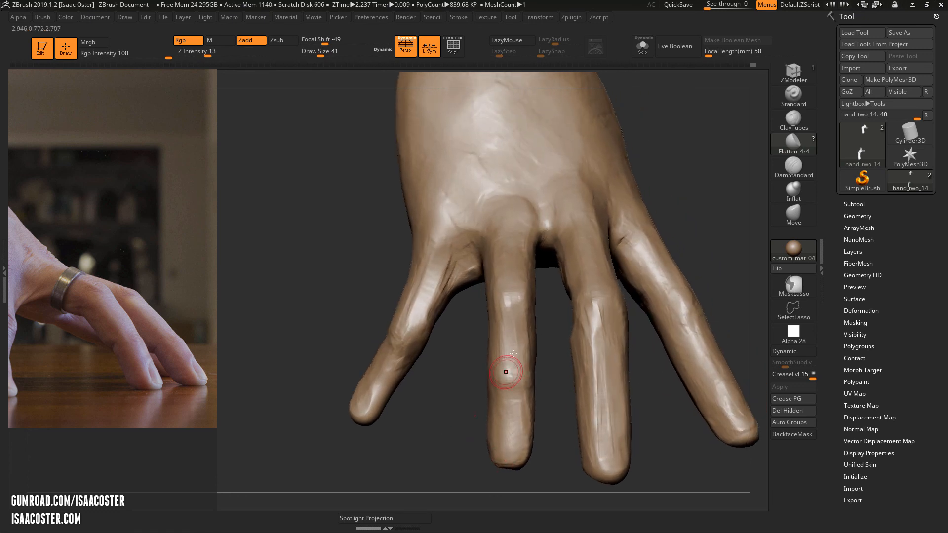
right_drag(484, 380, 279, 210)
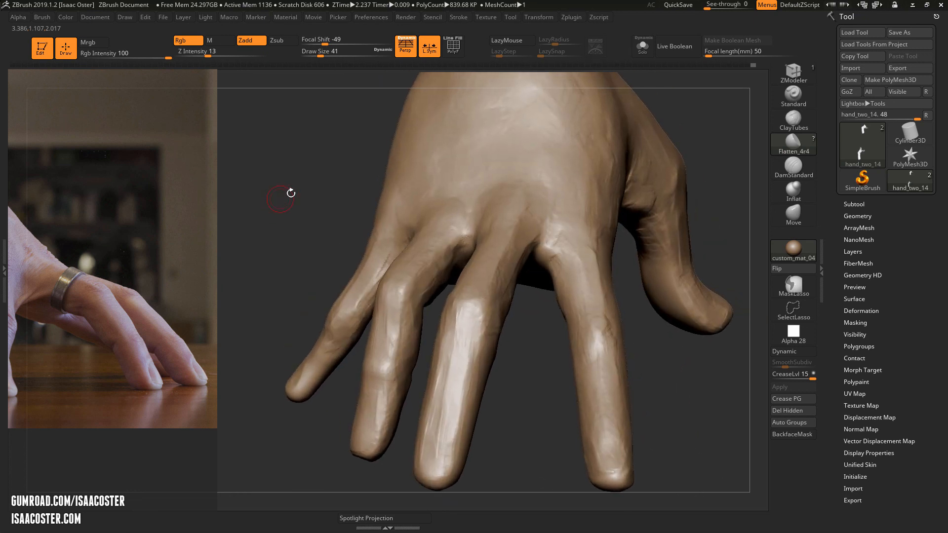